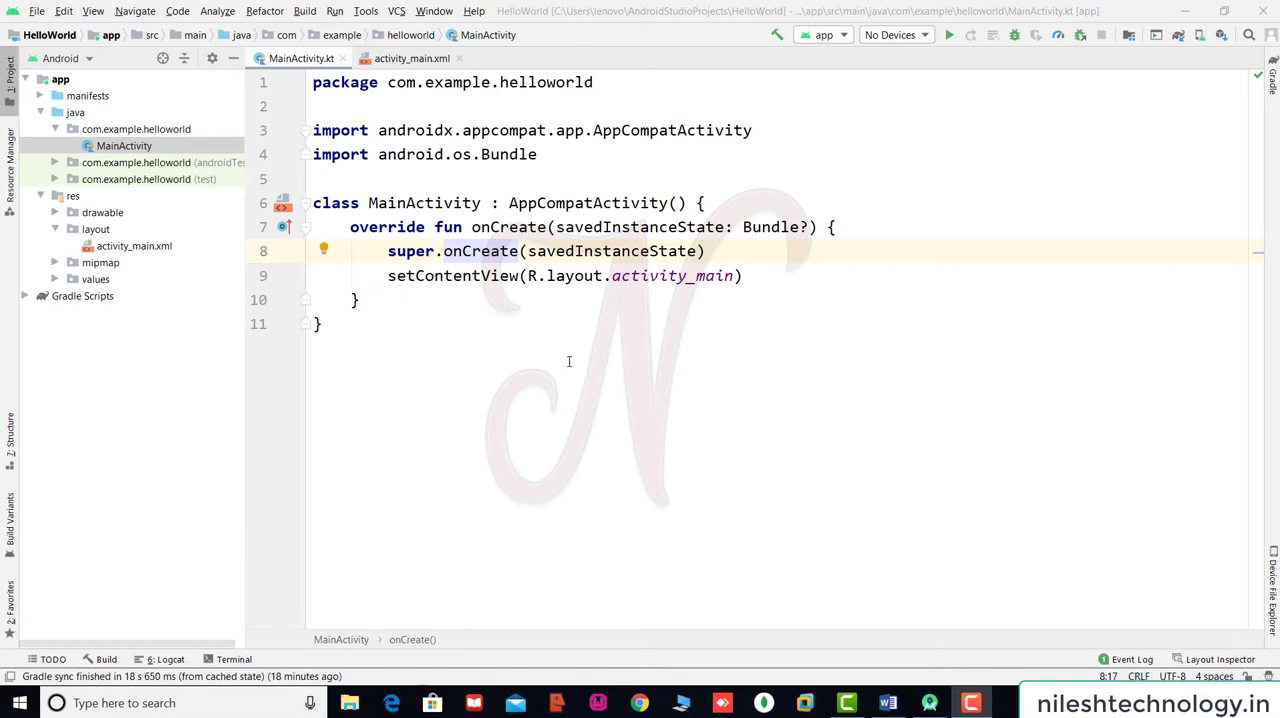
Open the AVD Manager and start creating a new virtual device.
click(366, 12)
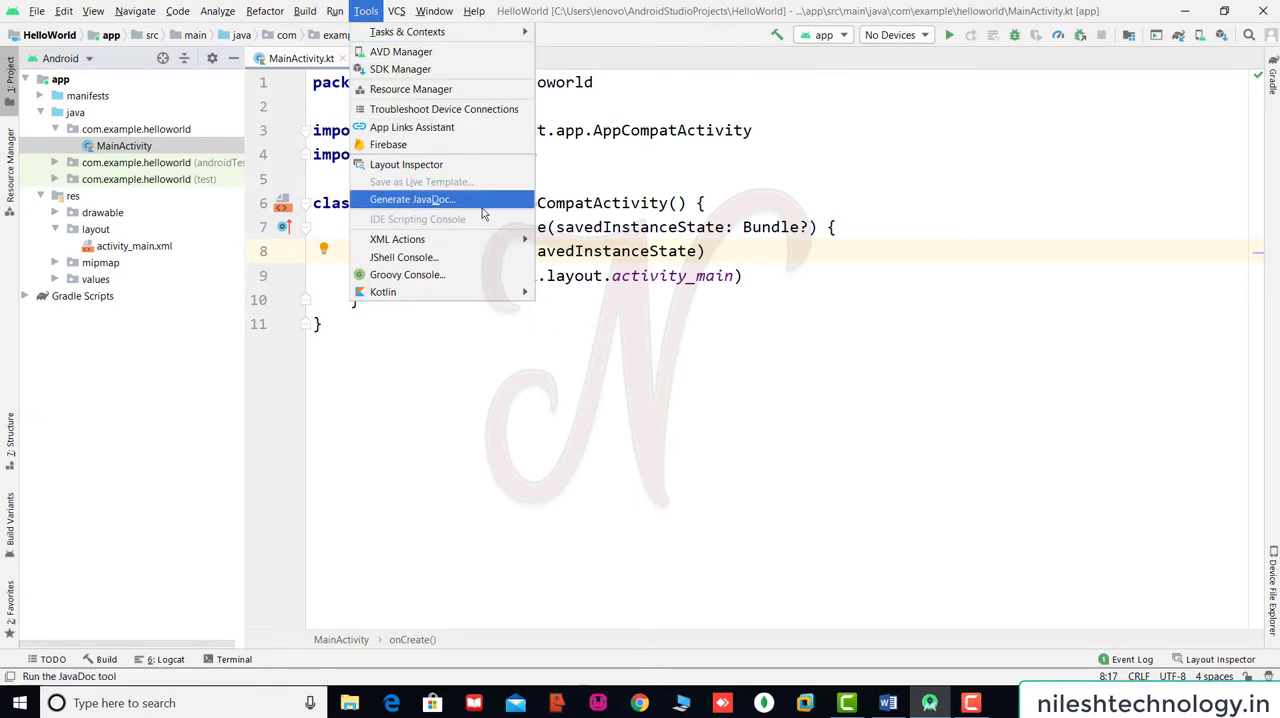
click(424, 56)
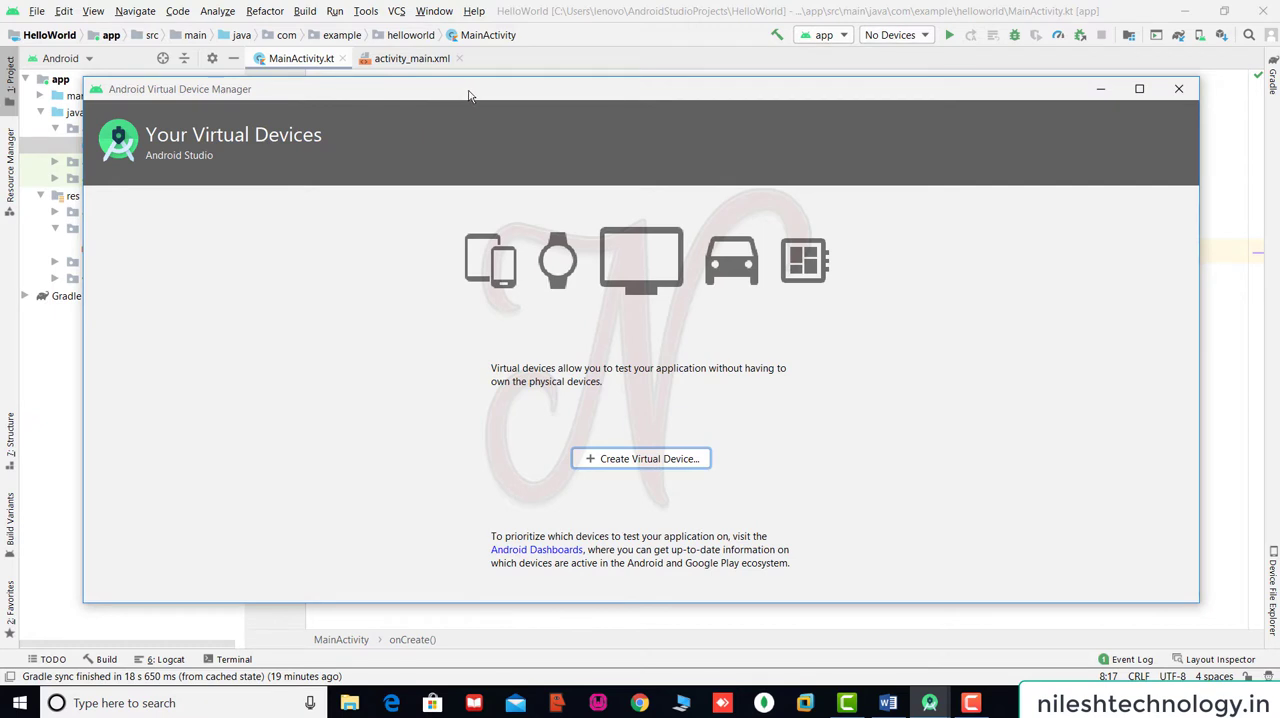
drag(470, 96, 464, 77)
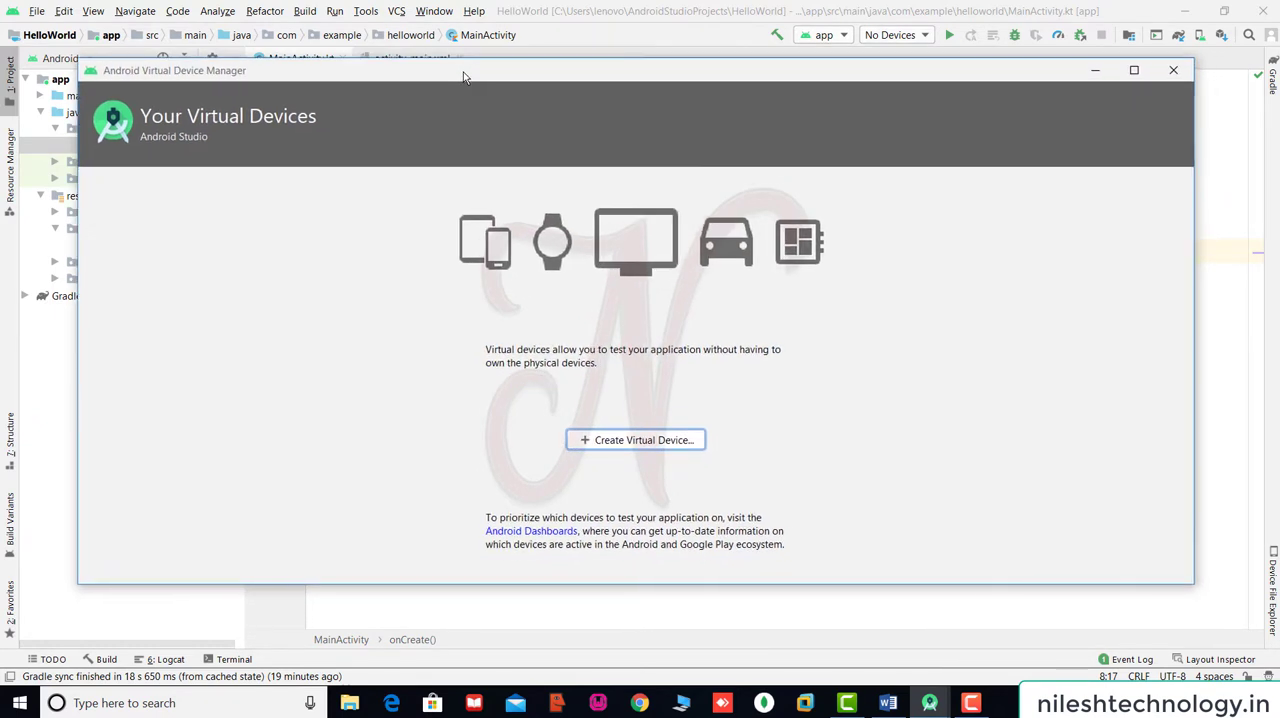
click(630, 442)
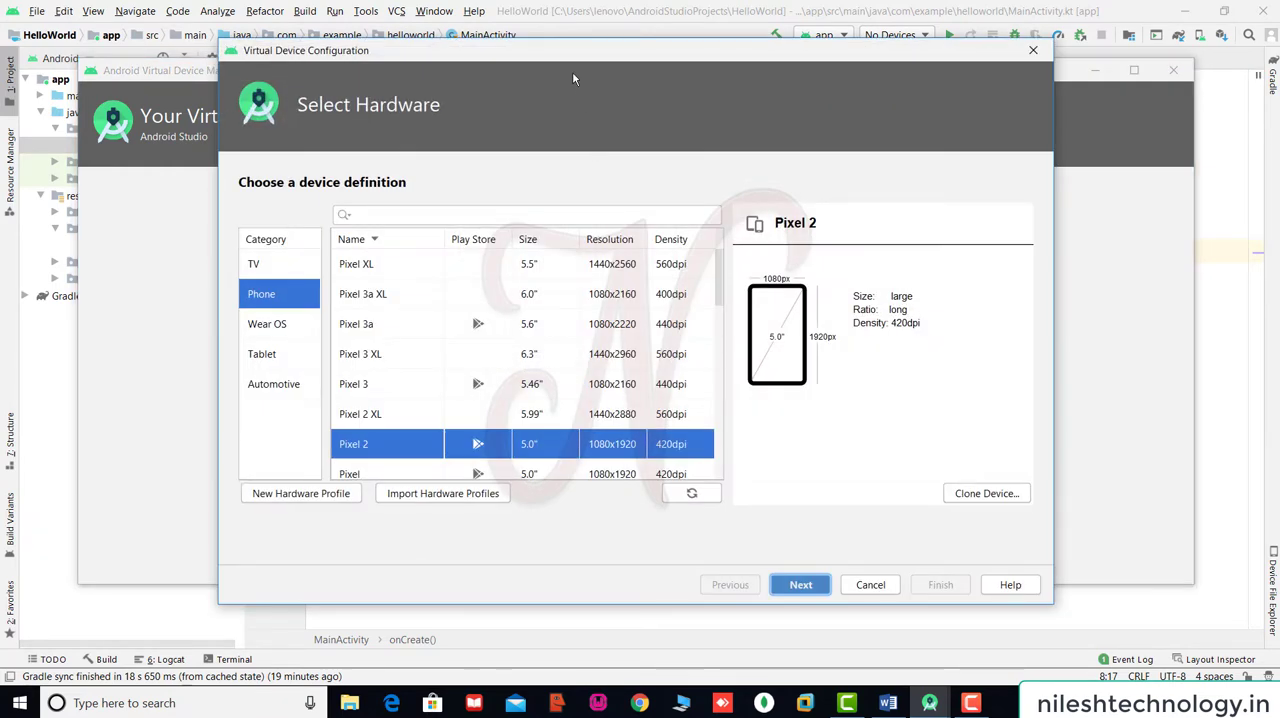
drag(570, 62, 562, 62)
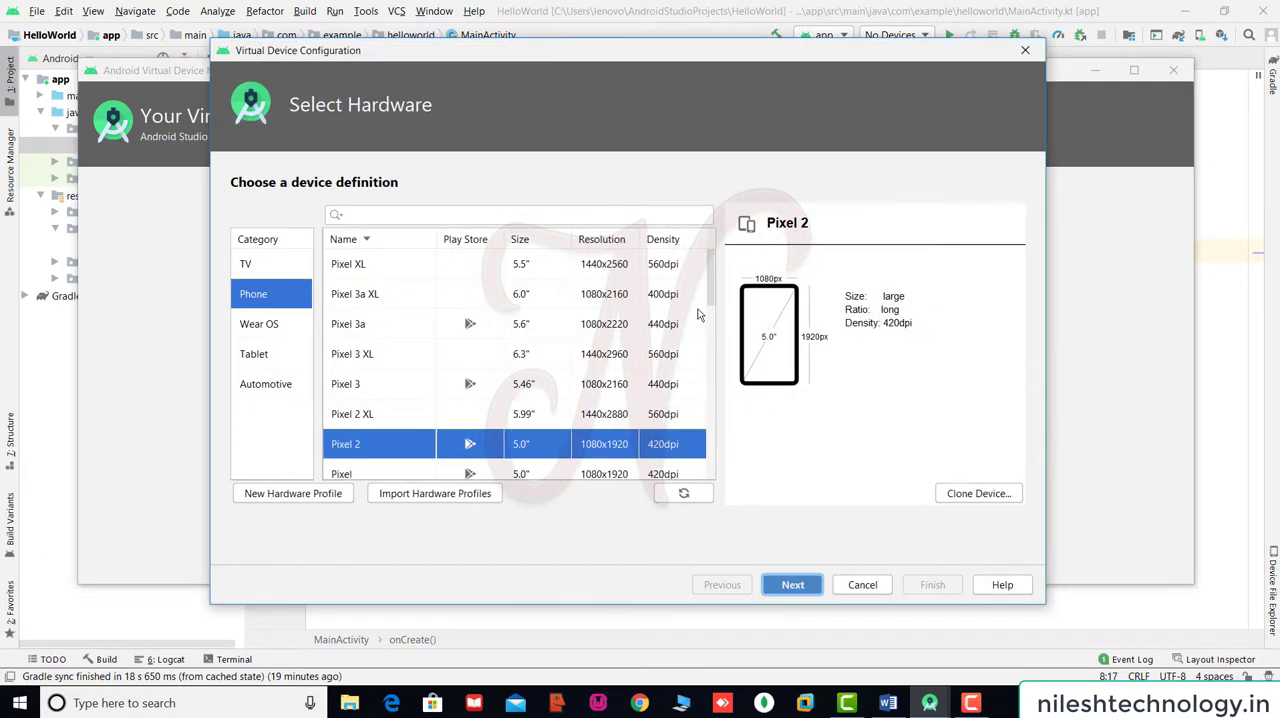
Compare the Nexus 5X and Nexus 4 phone definitions and choose Nexus 5X as the hardware profile.
drag(709, 294, 718, 342)
click(446, 328)
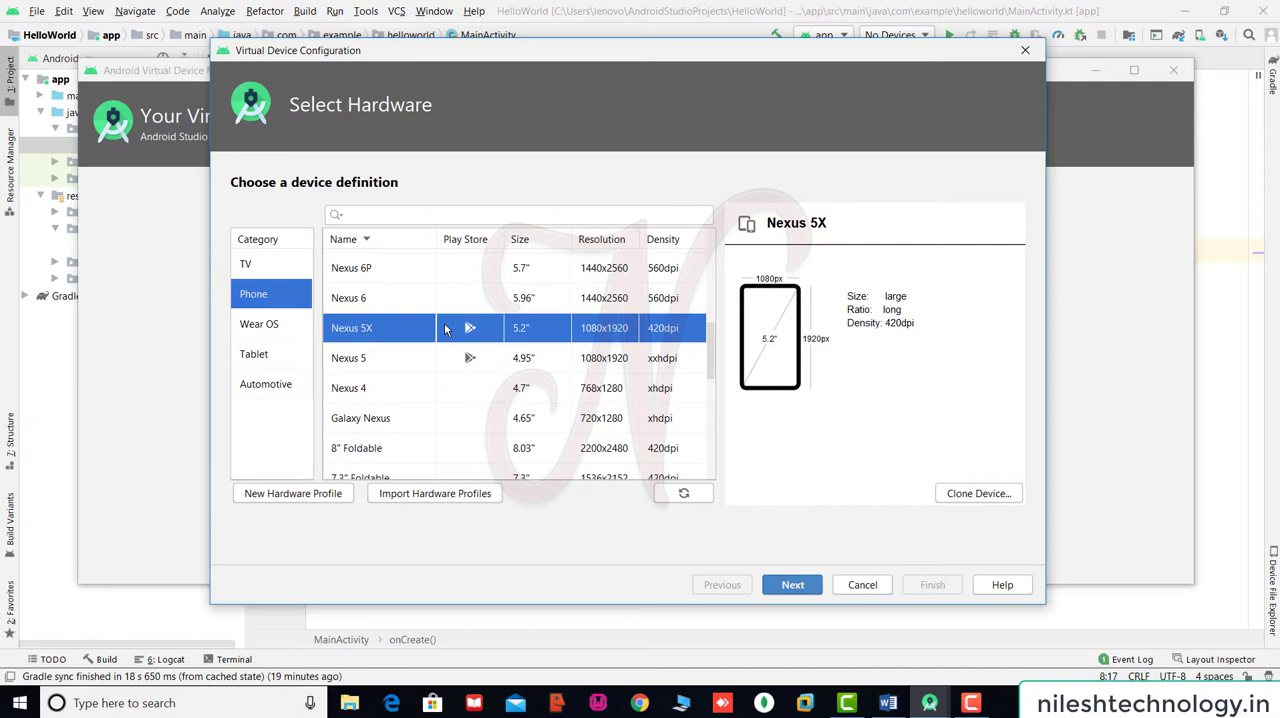
click(377, 392)
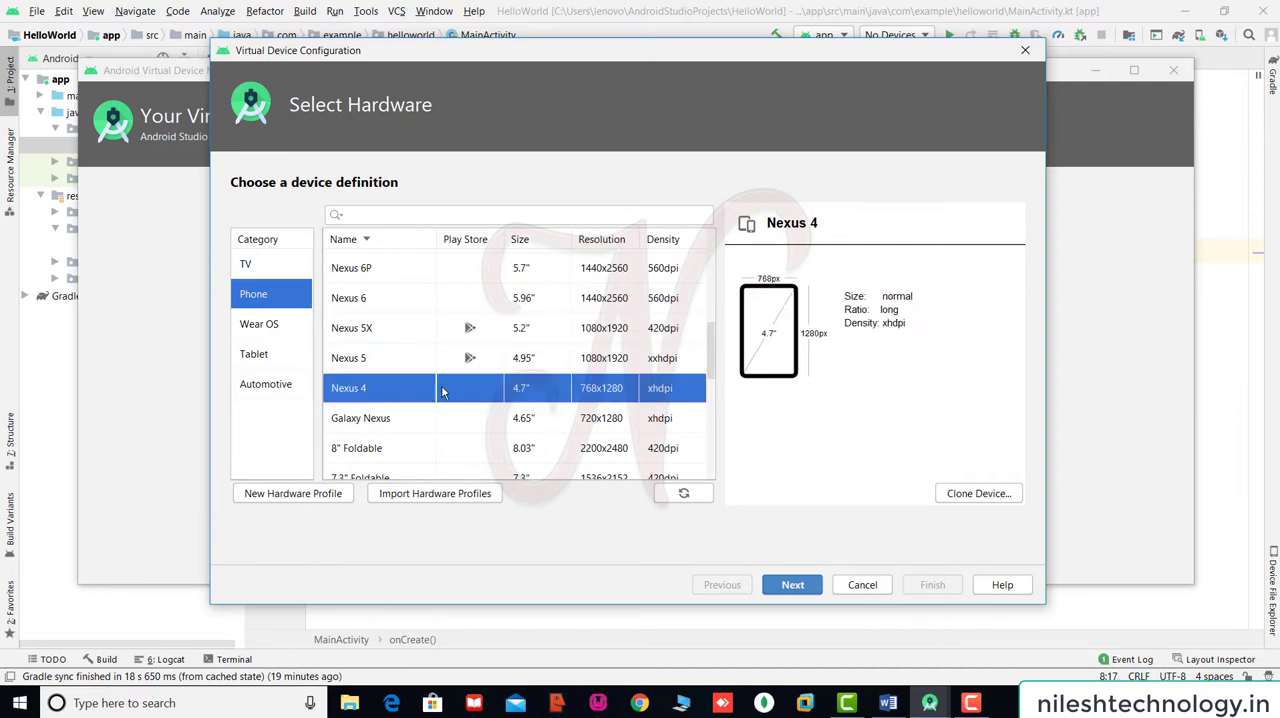
click(603, 332)
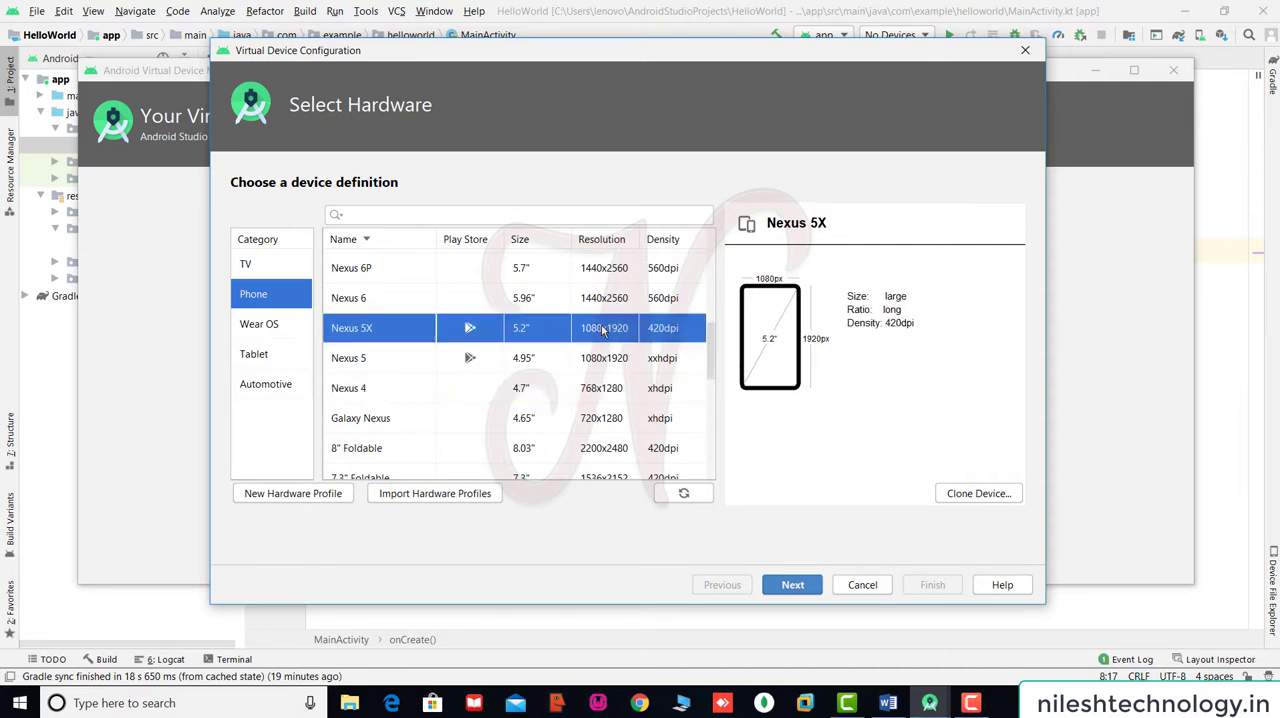
click(600, 390)
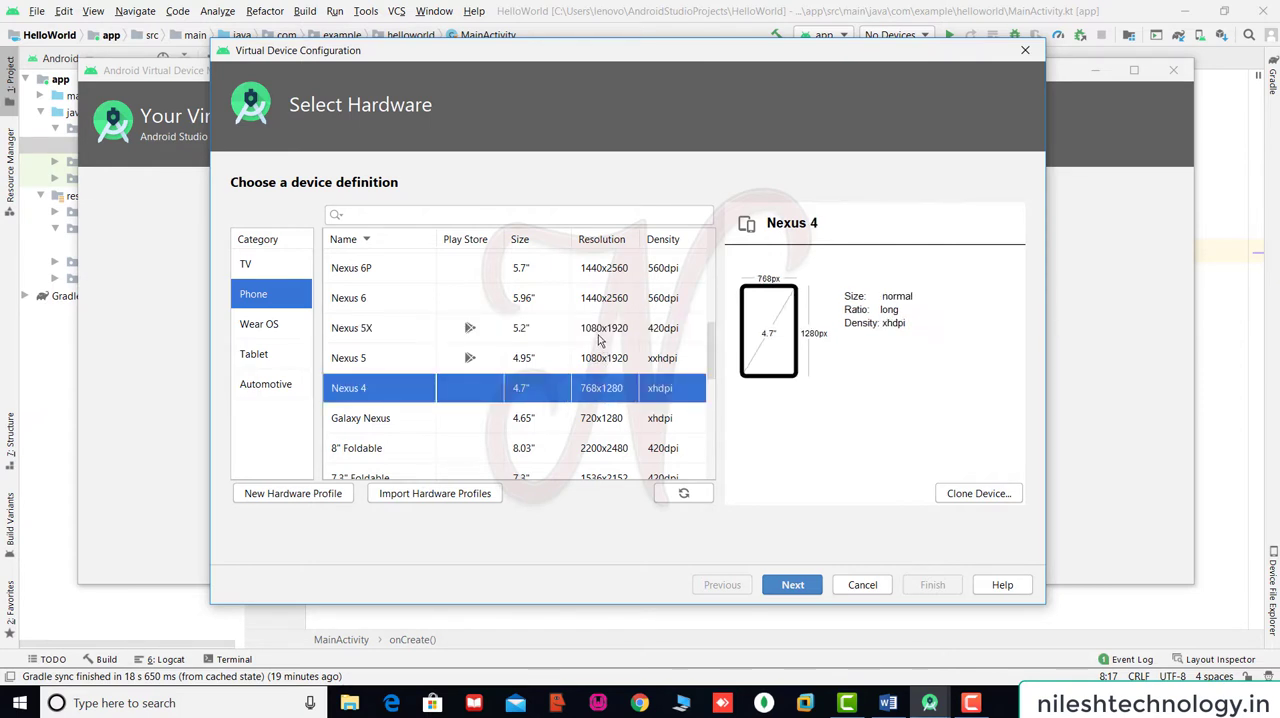
click(600, 336)
click(601, 386)
click(601, 337)
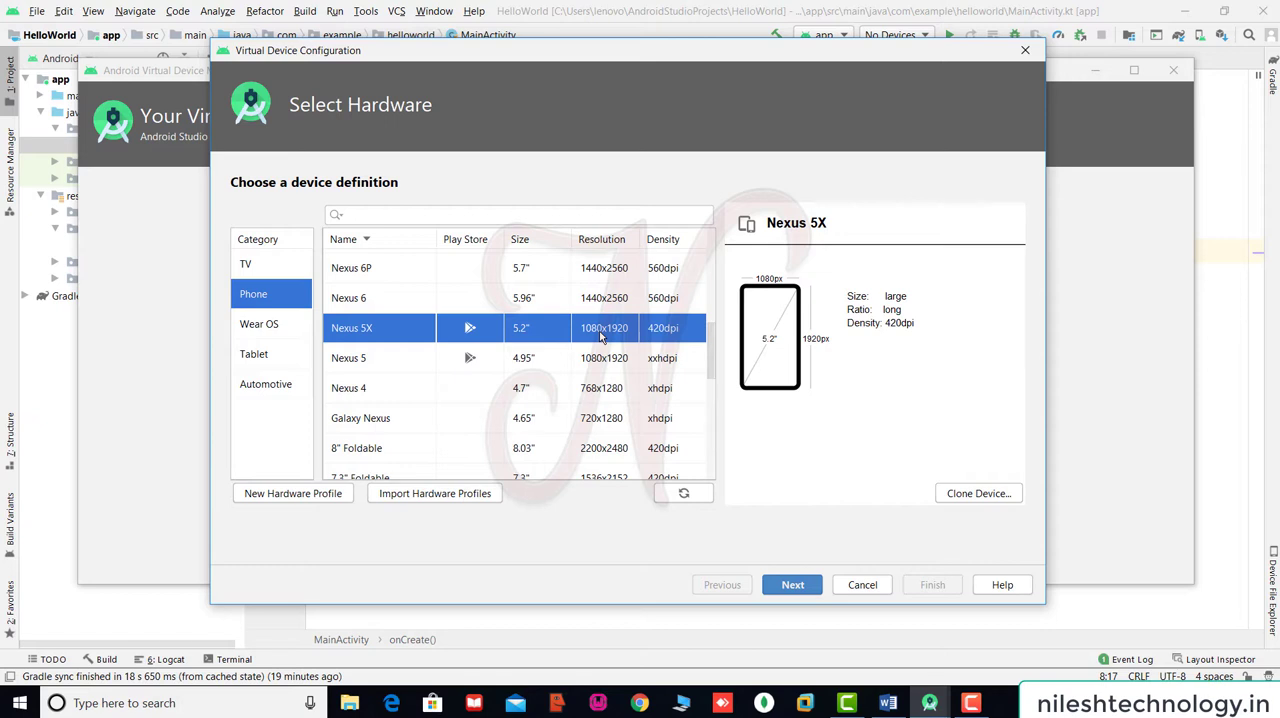
click(585, 391)
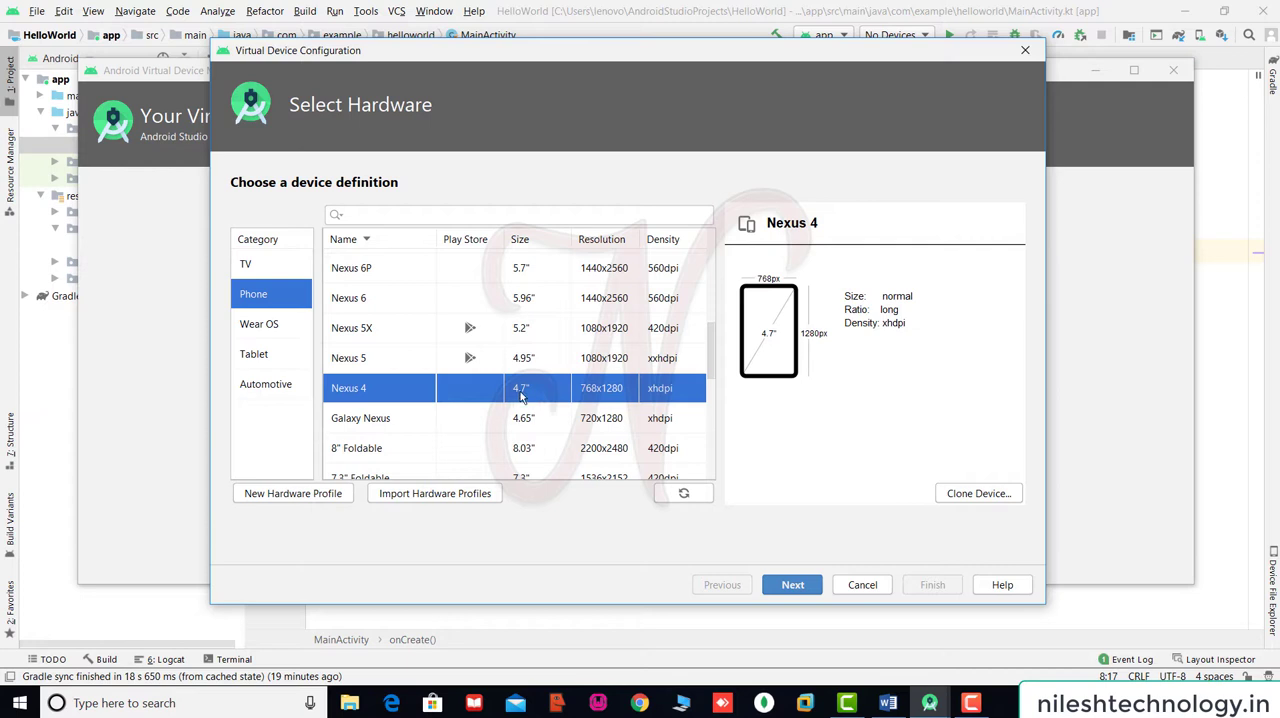
click(535, 338)
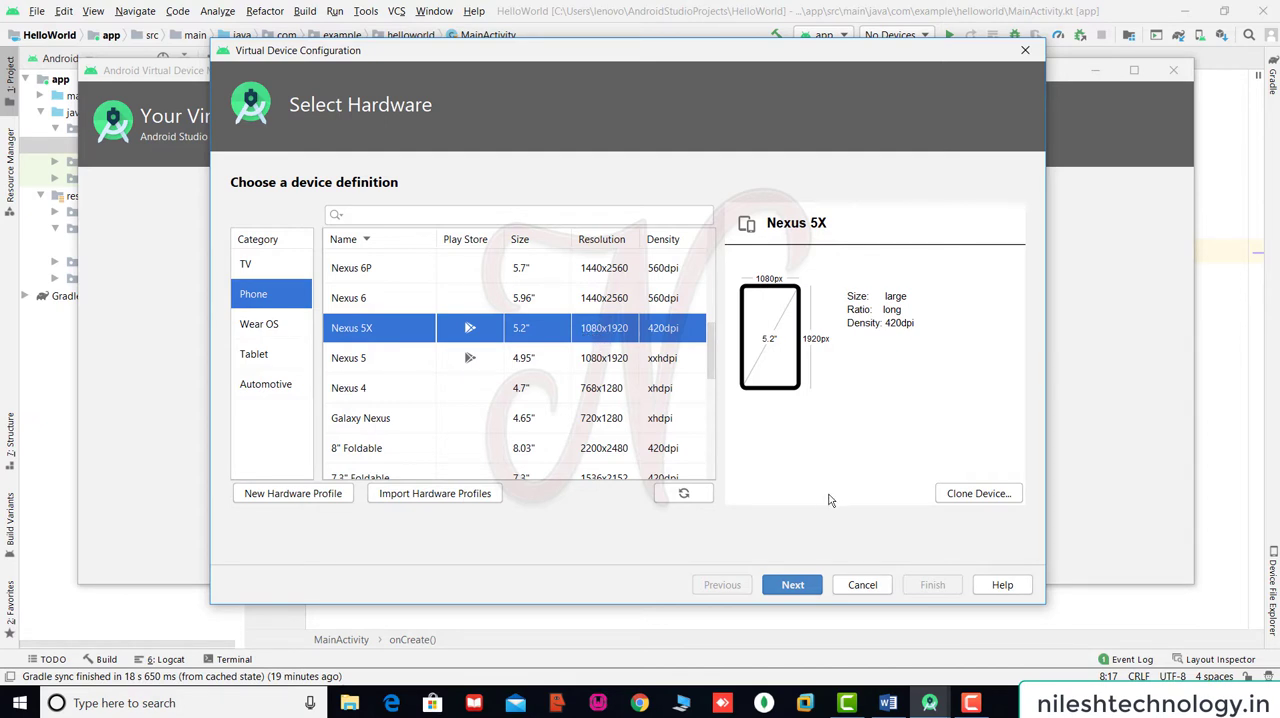
click(793, 585)
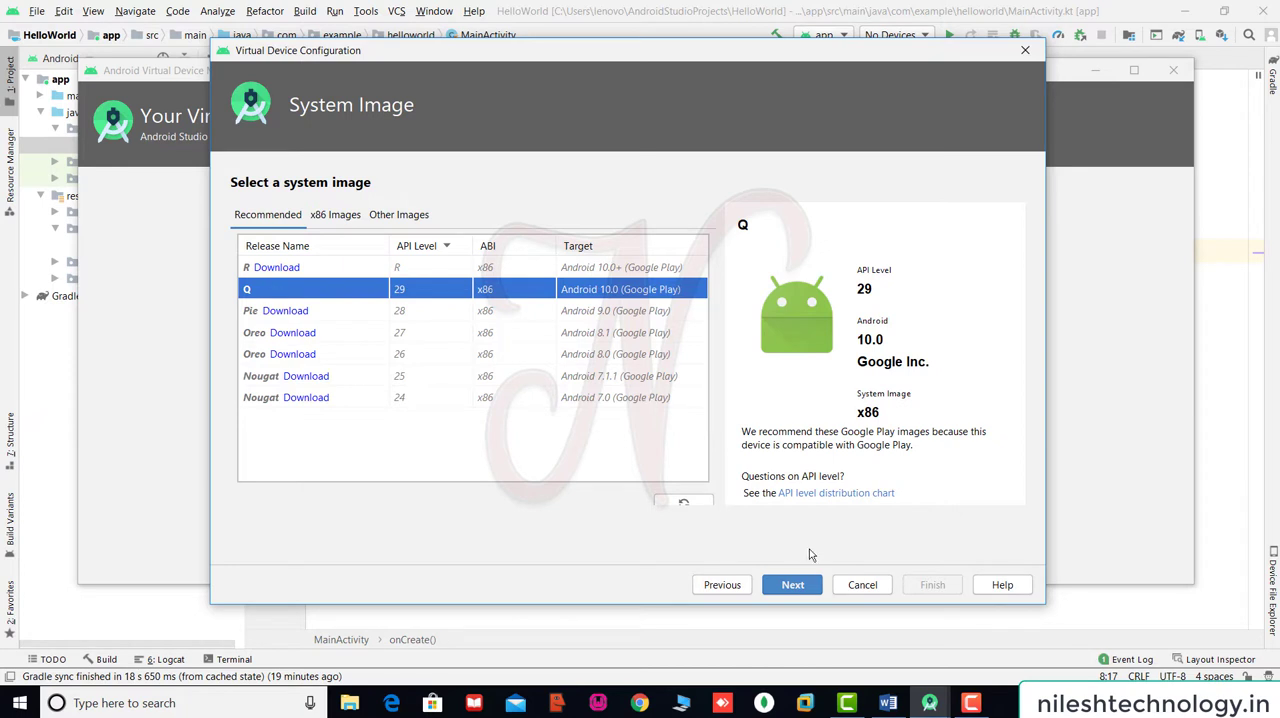
Accept the Q system image (API 29, x86) and set the startup orientation to Portrait.
click(792, 586)
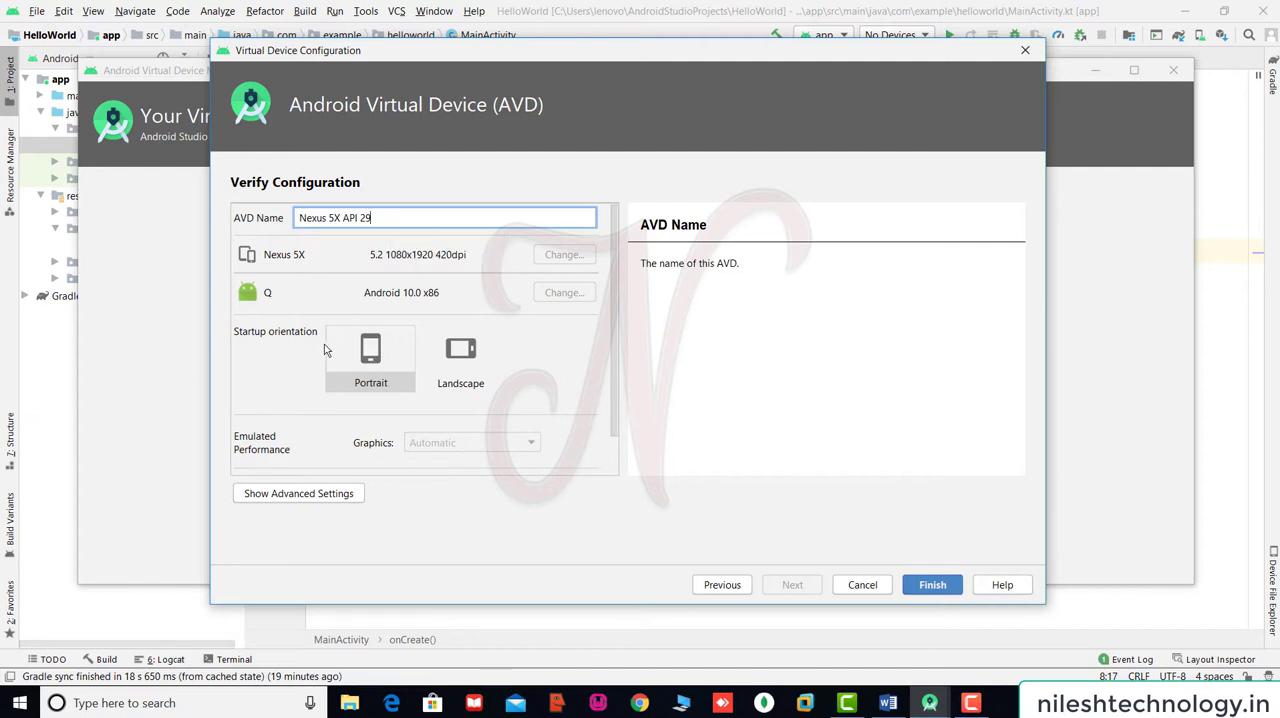
click(390, 355)
click(472, 360)
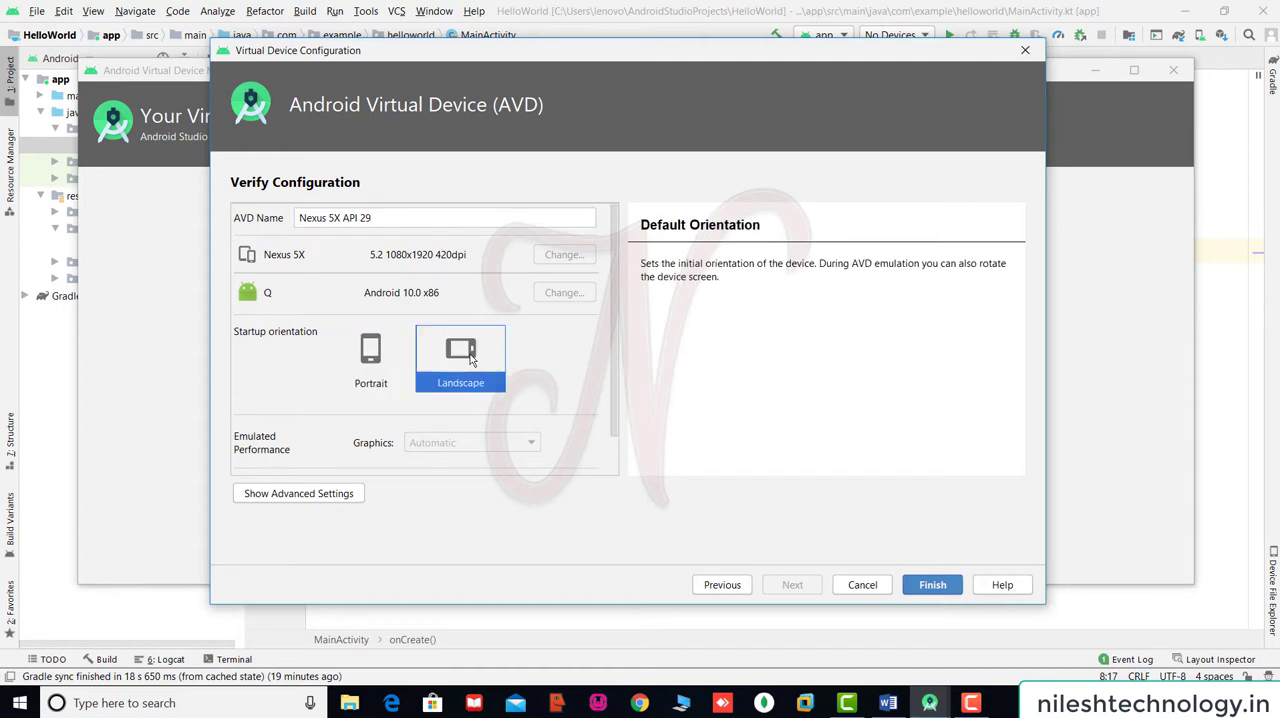
click(385, 355)
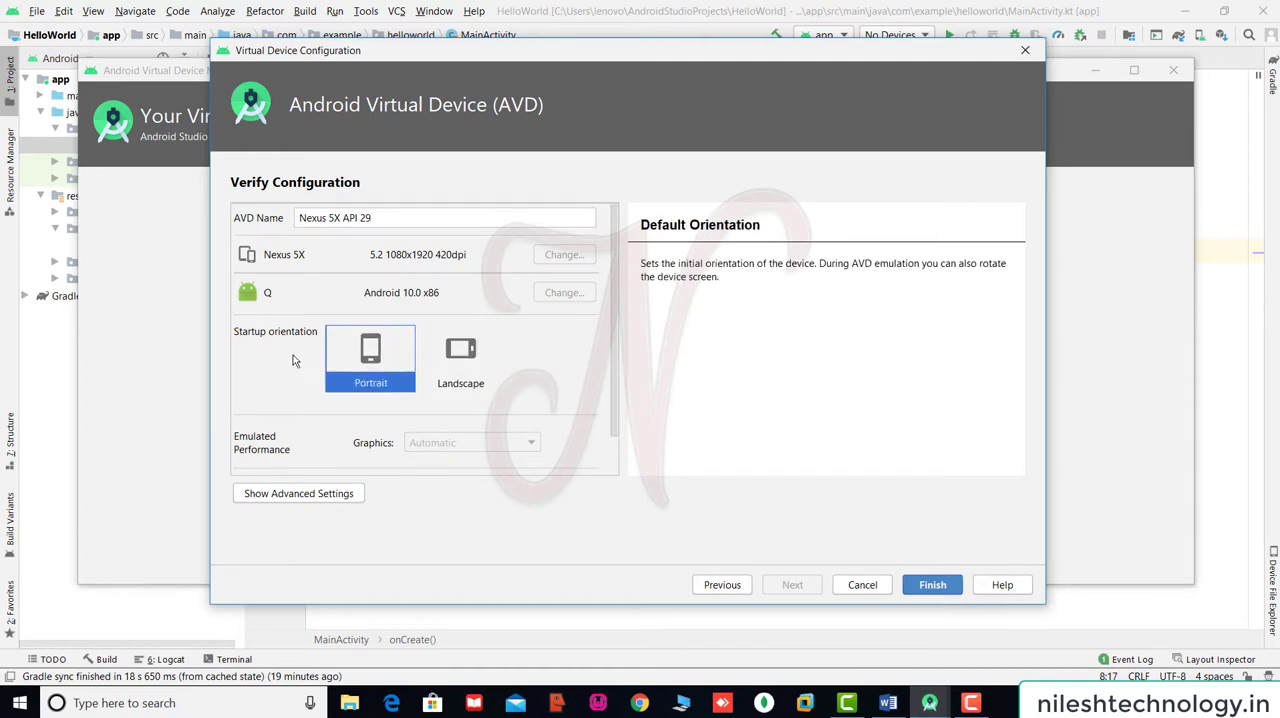
key(Right)
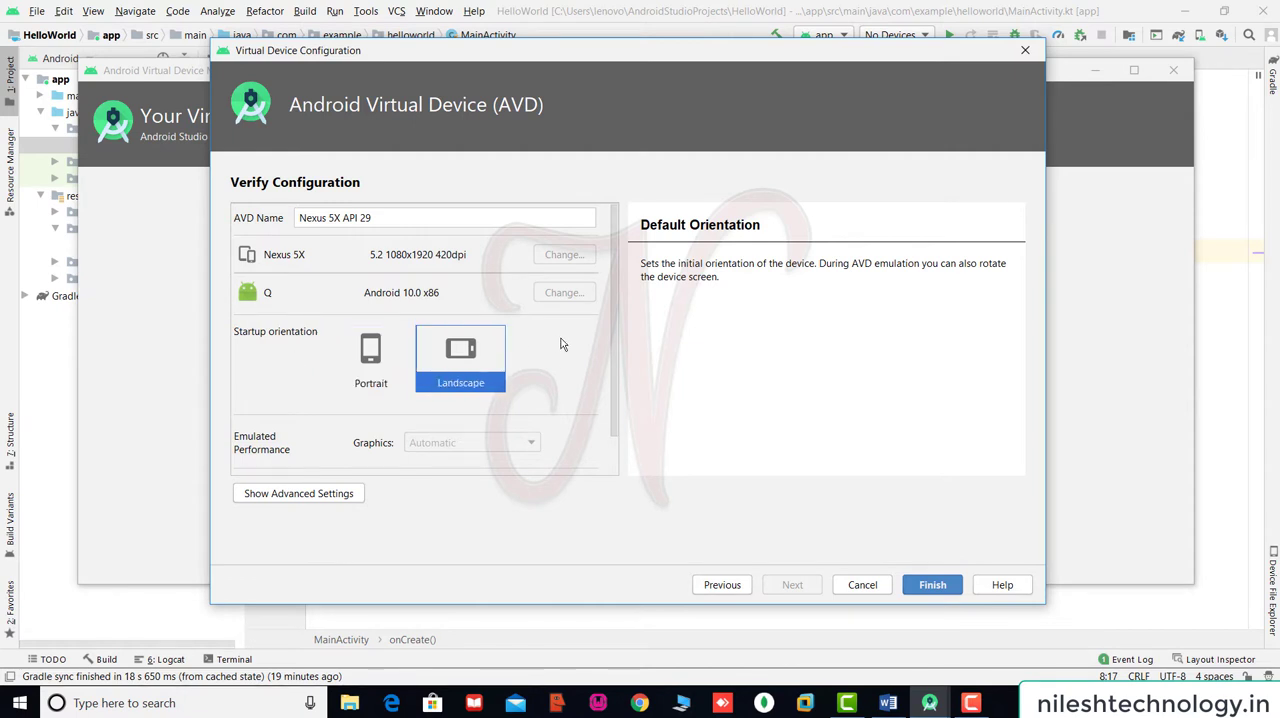
click(358, 360)
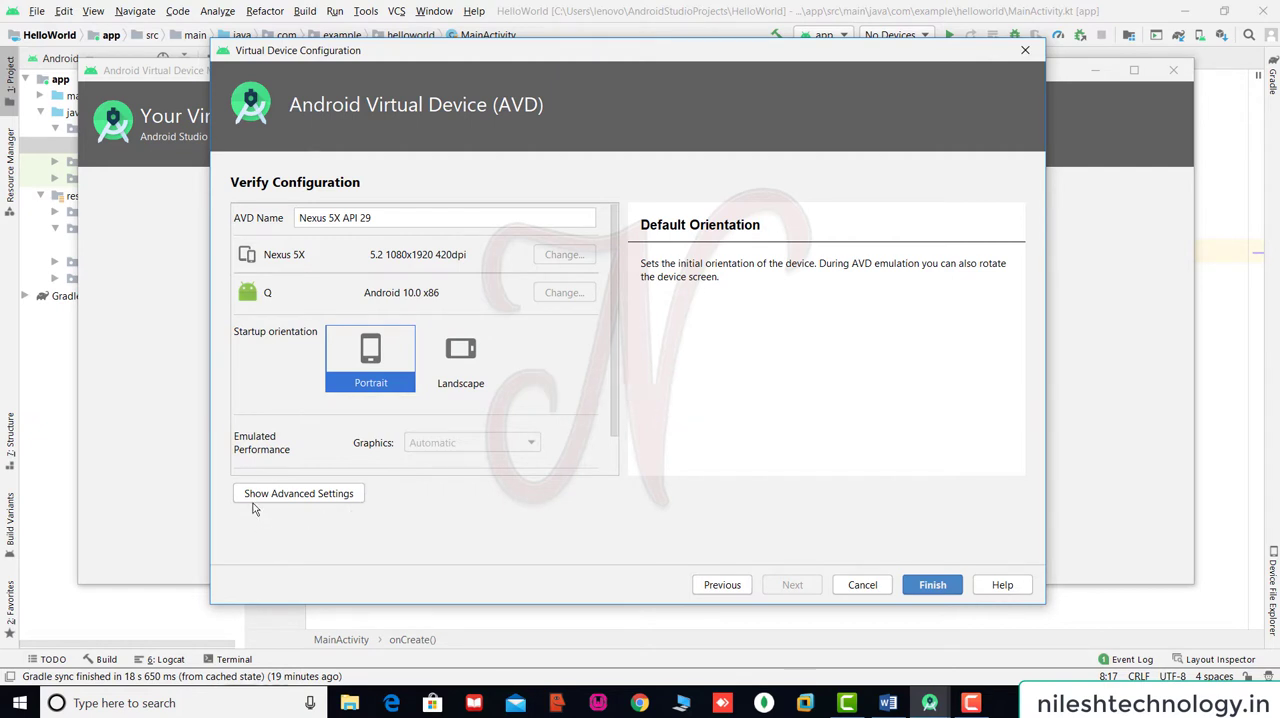
Review the advanced memory, storage, device frame and keyboard settings, and finish creating the virtual device.
click(300, 500)
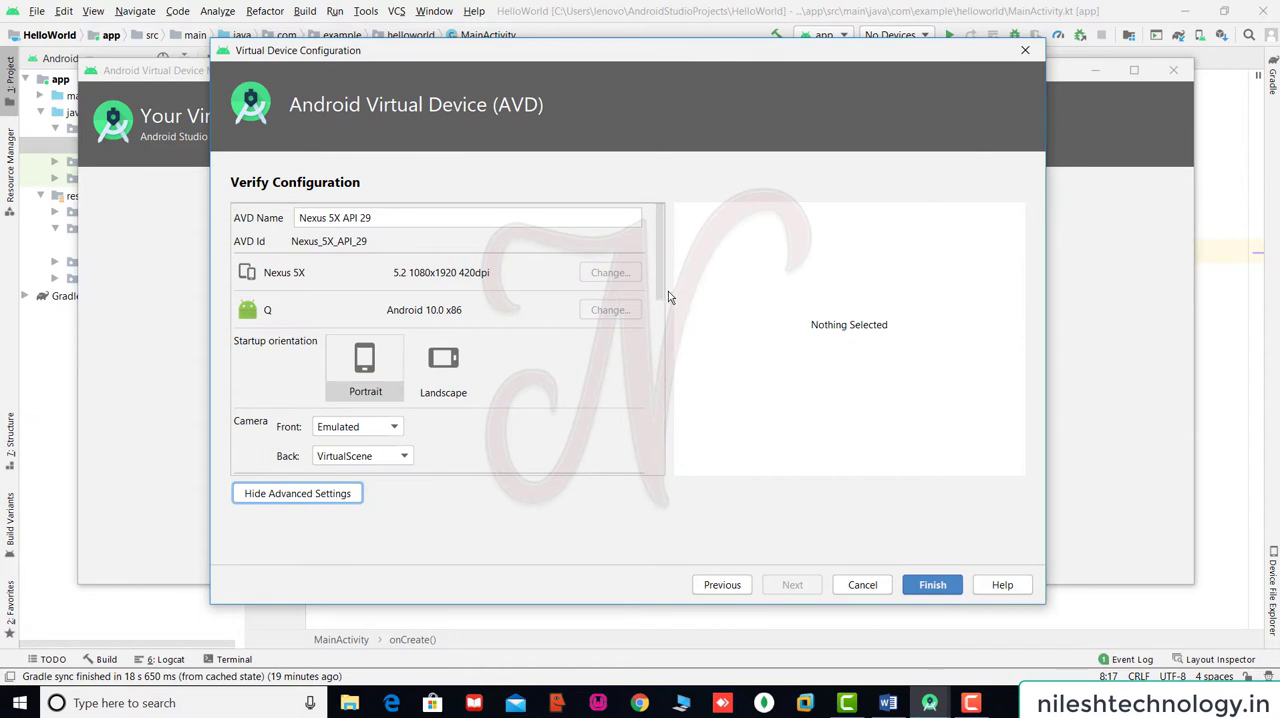
scroll(661, 303, down, 1)
drag(661, 303, 673, 465)
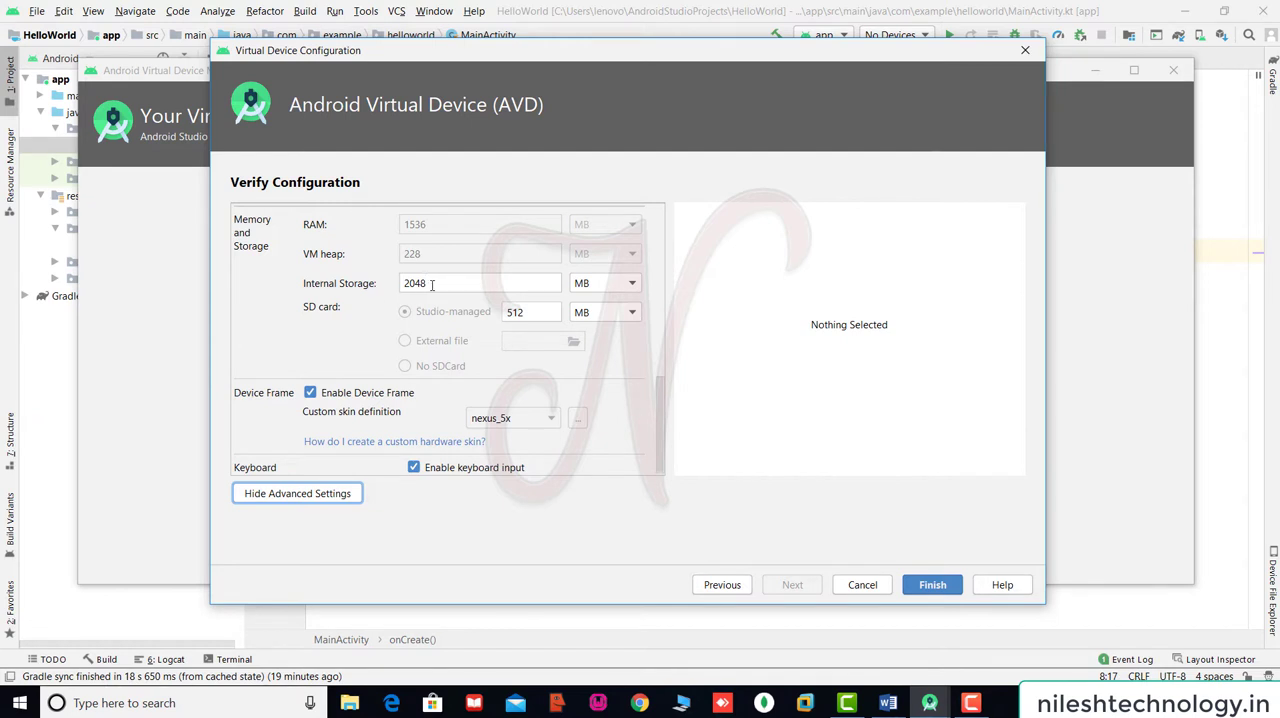
click(432, 284)
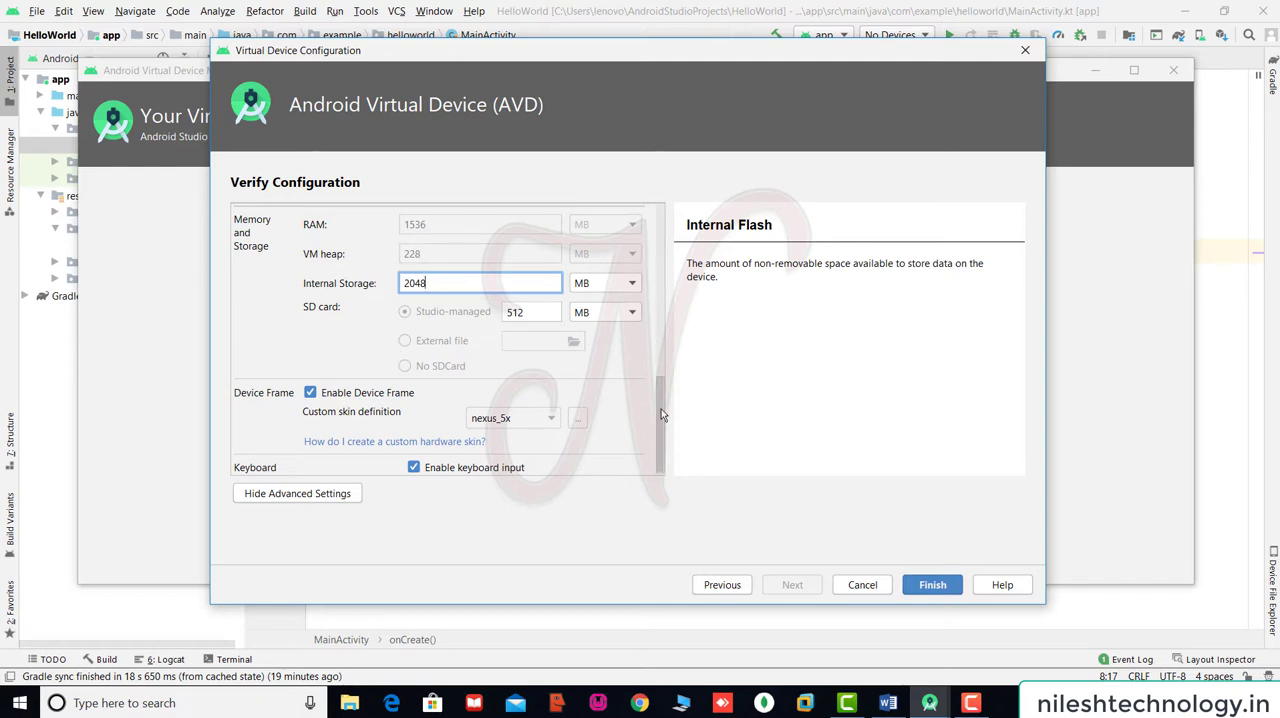
scroll(662, 429, down, 1)
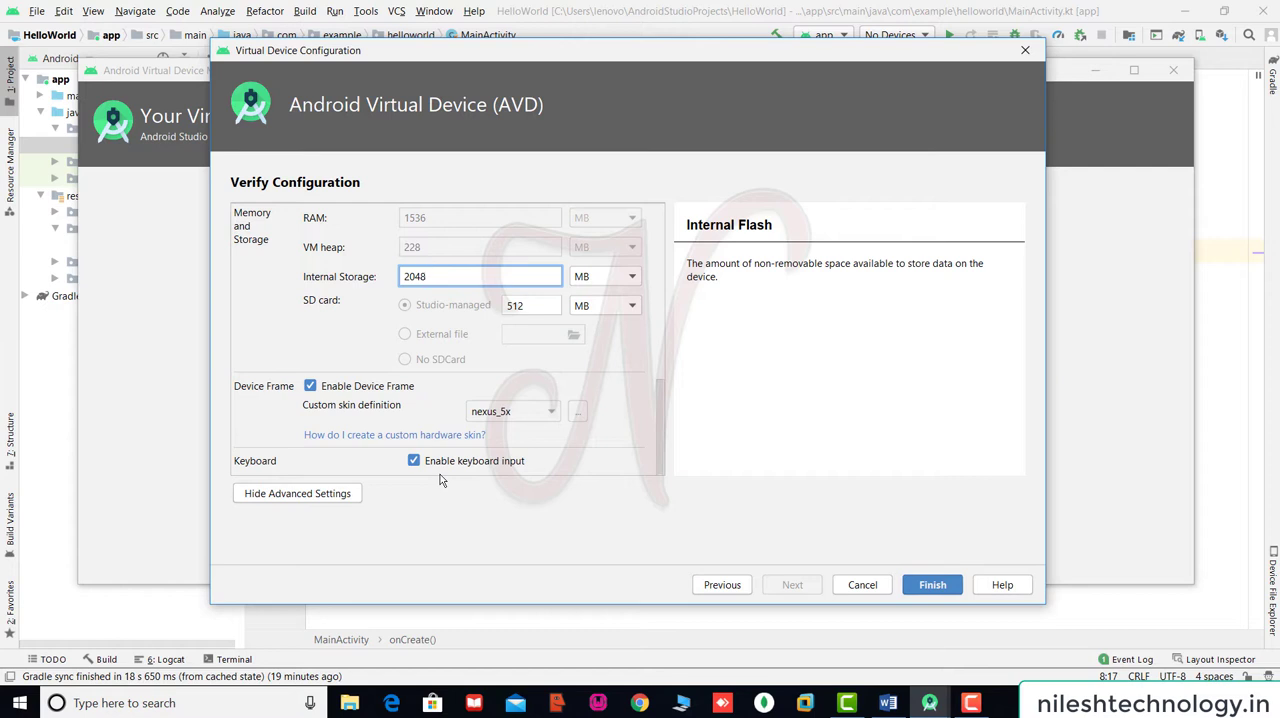
mouse_move(662, 427)
mouse_down()
mouse_move(662, 266)
mouse_move(665, 429)
mouse_up()
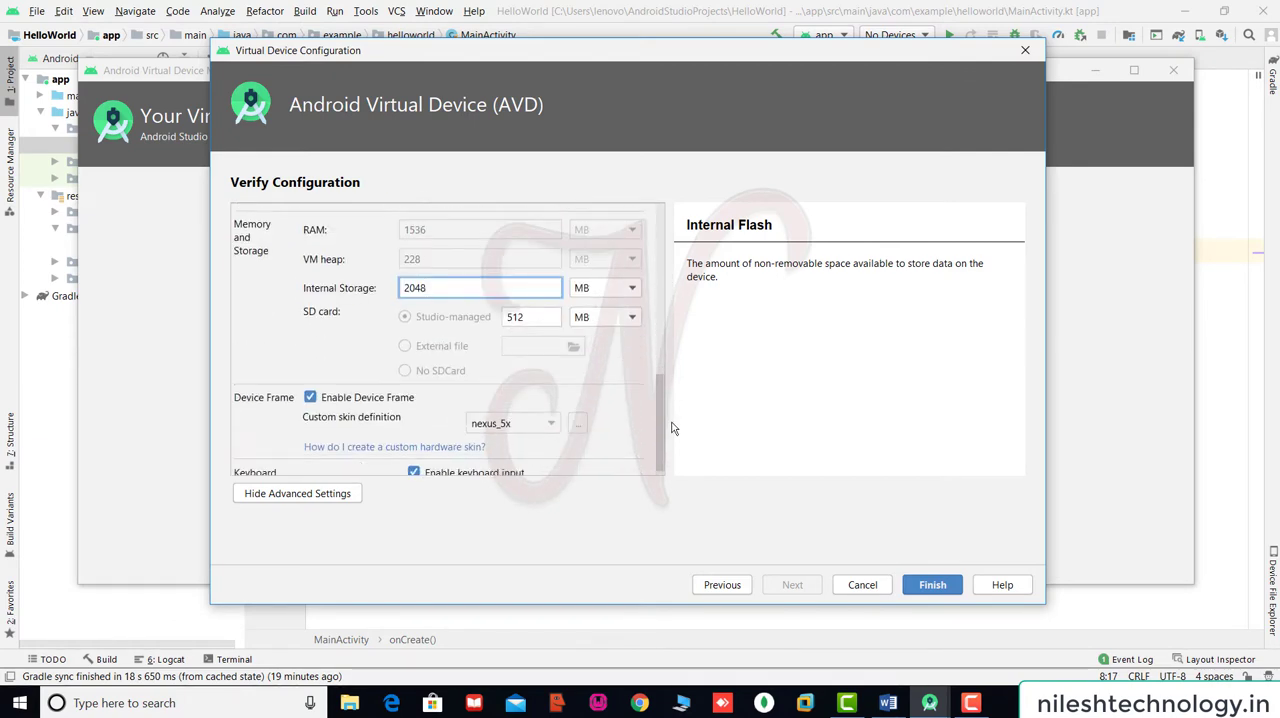
click(933, 585)
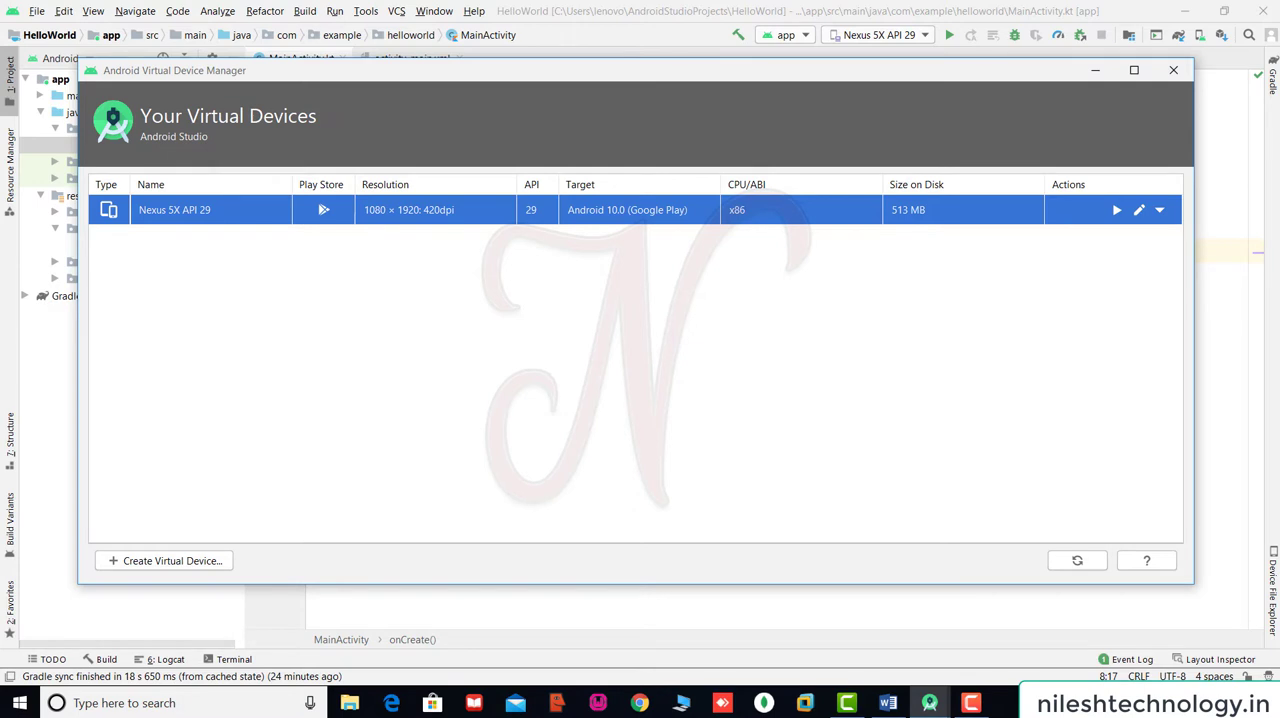
Launch the Nexus 5X API 29 virtual device in the emulator and move the phone window clear of its device entry.
click(1161, 211)
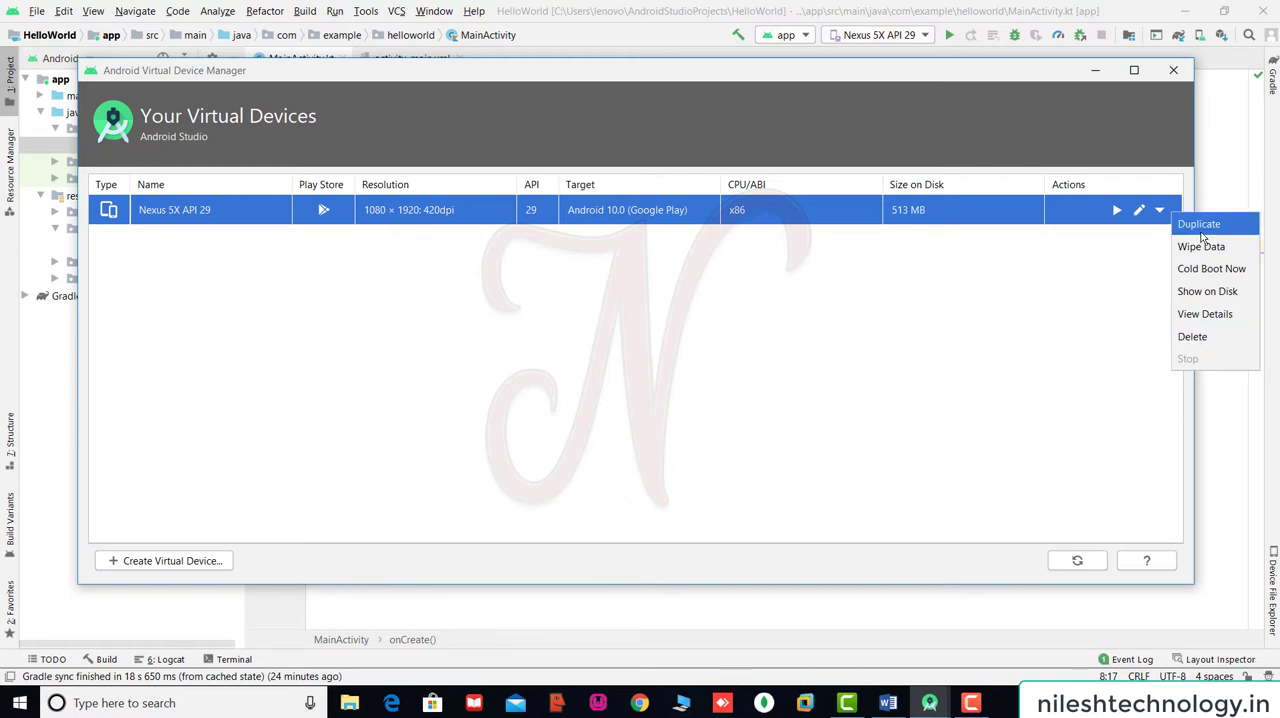
click(1131, 287)
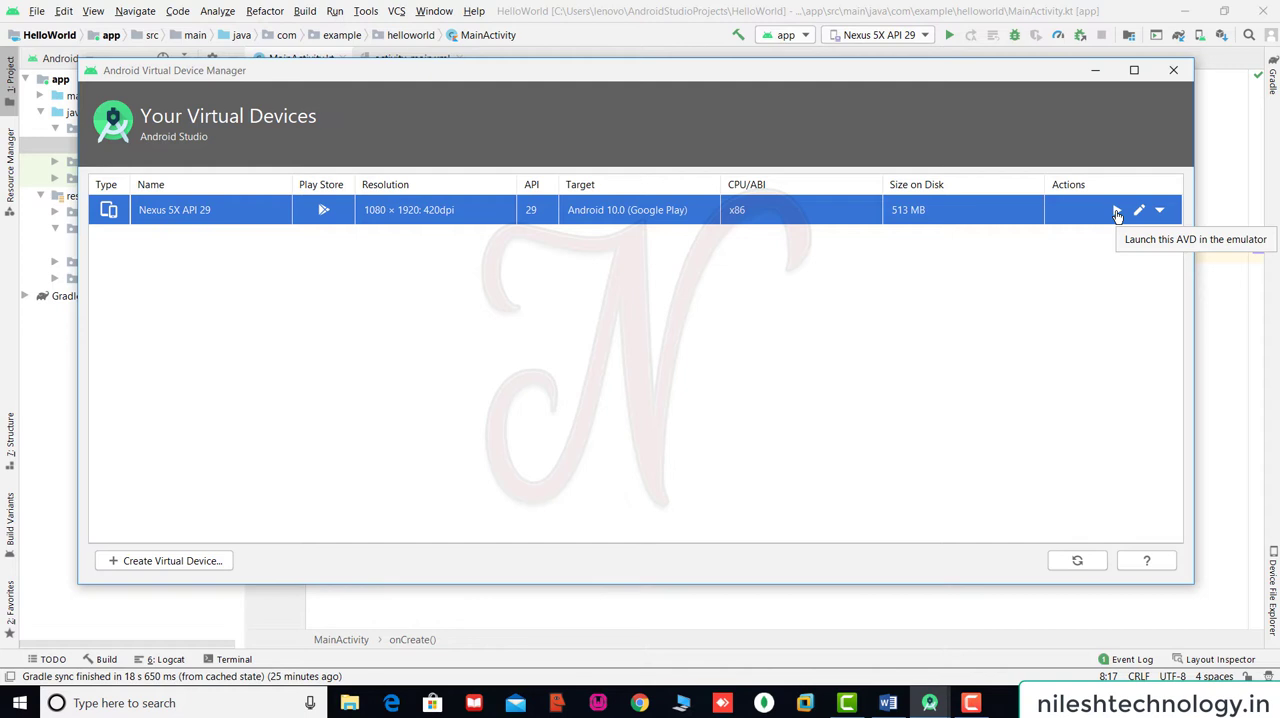
click(1117, 214)
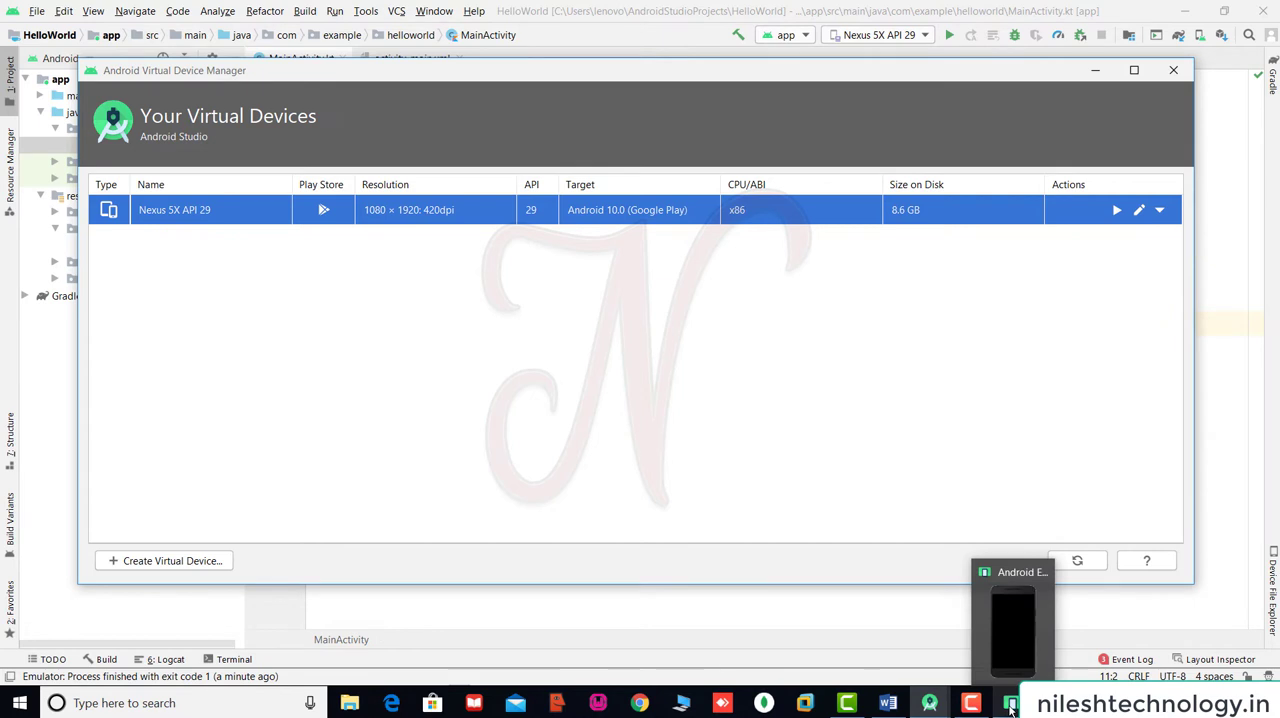
click(1012, 705)
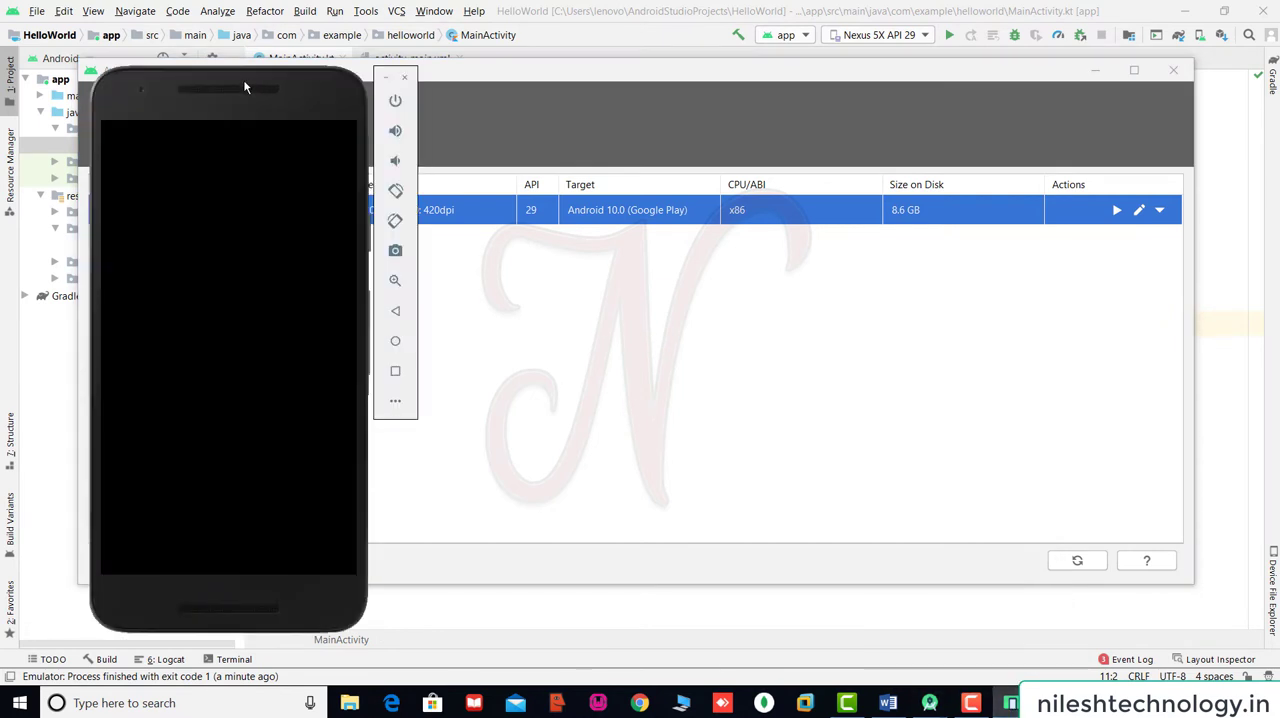
drag(243, 79, 996, 58)
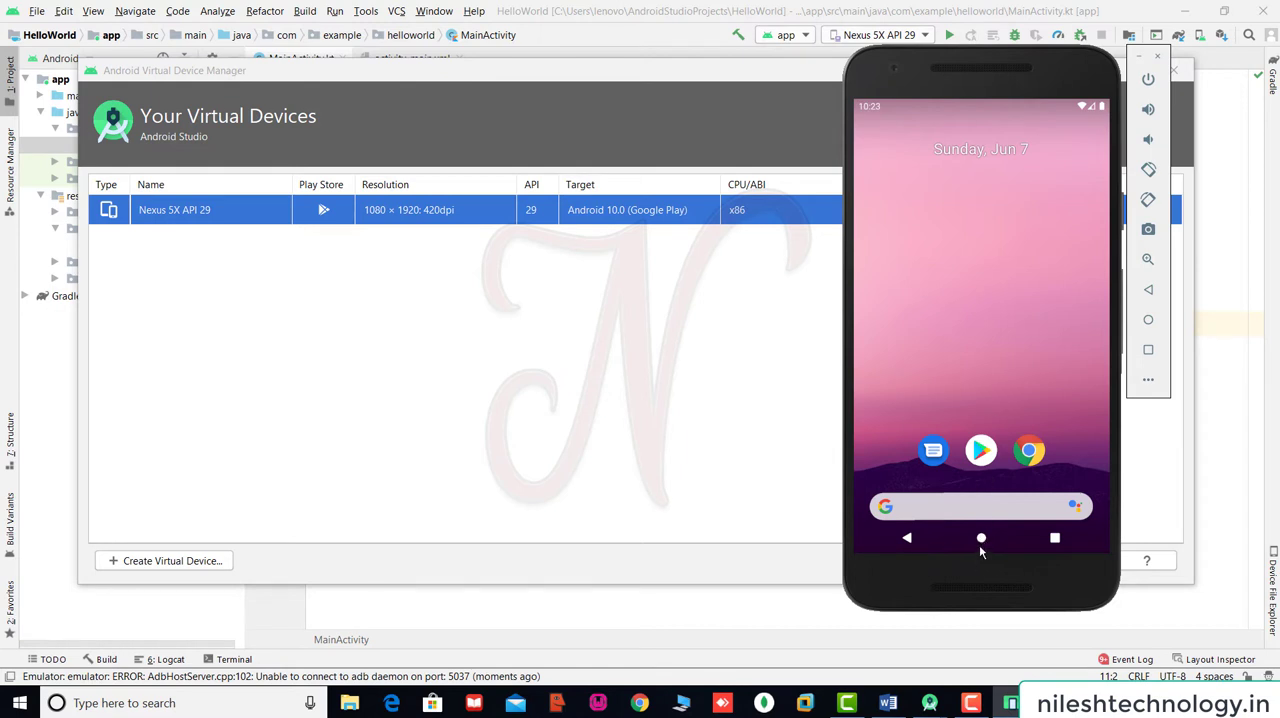
View the emulated phone's installed apps in the app drawer and return to its home screen.
drag(982, 541, 1002, 284)
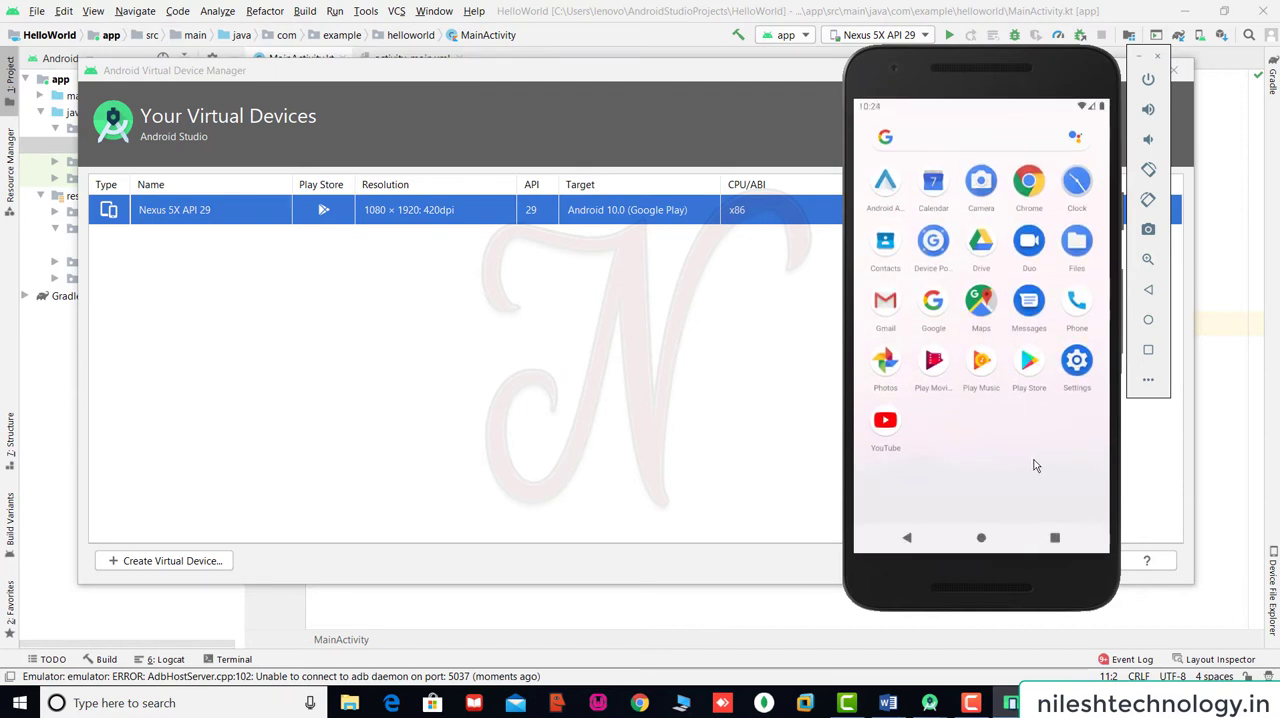
click(918, 535)
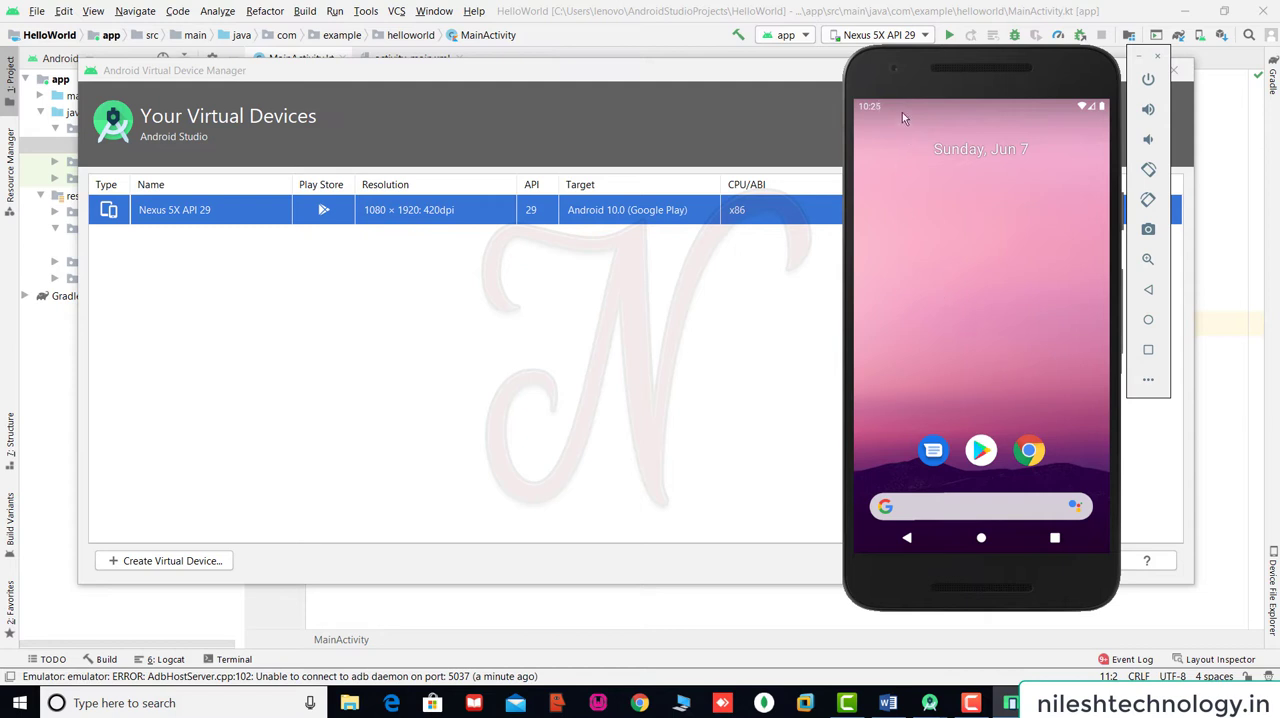
Close the Android Virtual Device Manager and return to the onCreate call in MainActivity.kt.
click(794, 79)
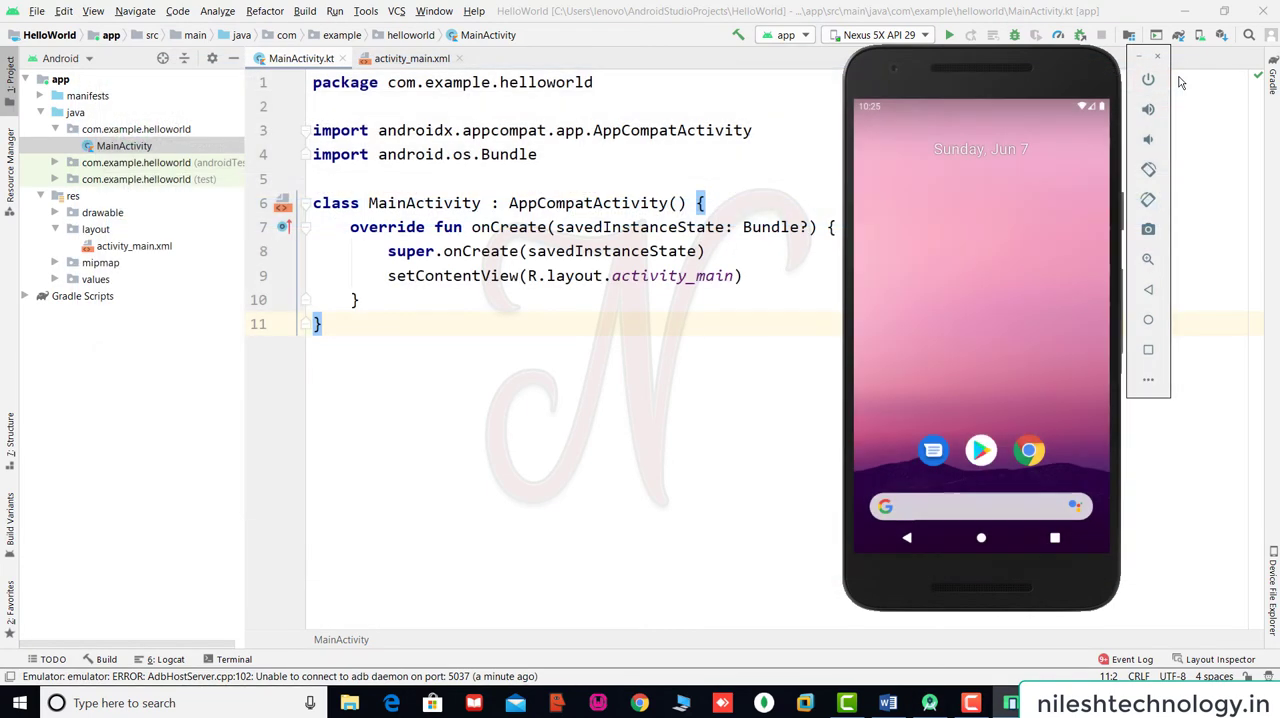
click(1173, 70)
click(507, 157)
click(474, 251)
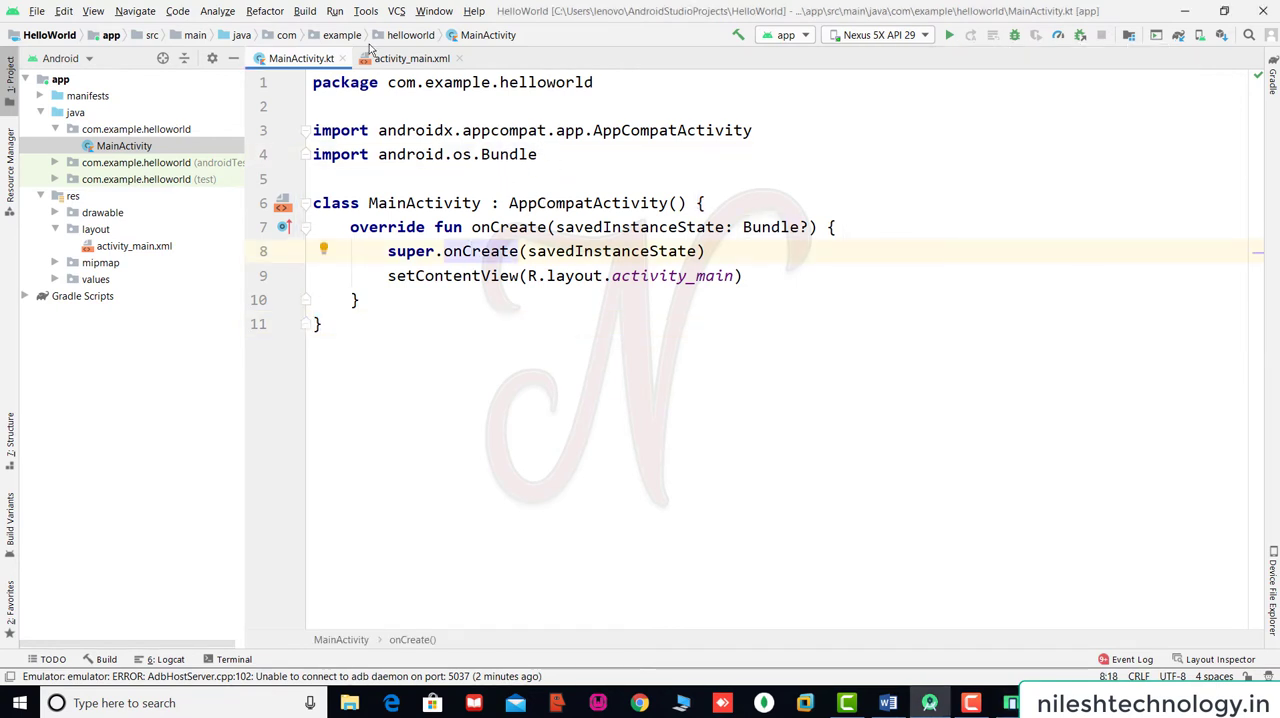
click(335, 12)
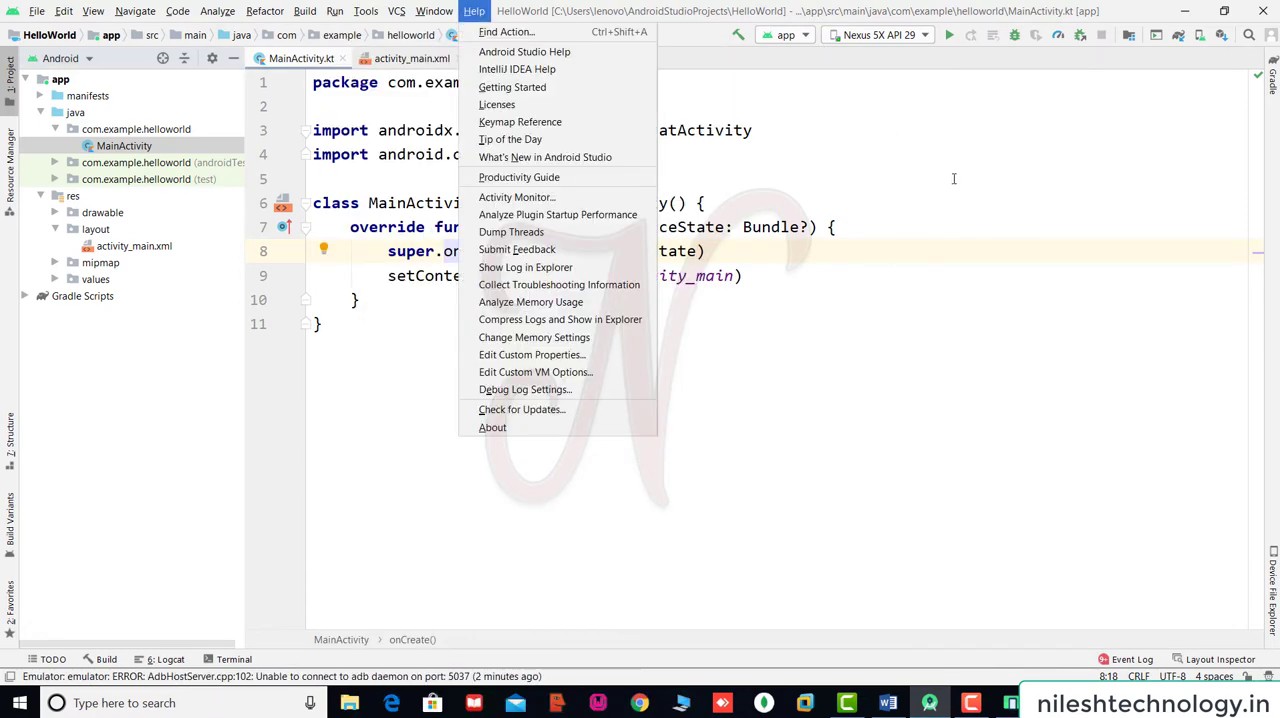
Run the HelloWorld app on the Nexus 5X API 29 virtual device and bring its emulator window into view.
click(955, 178)
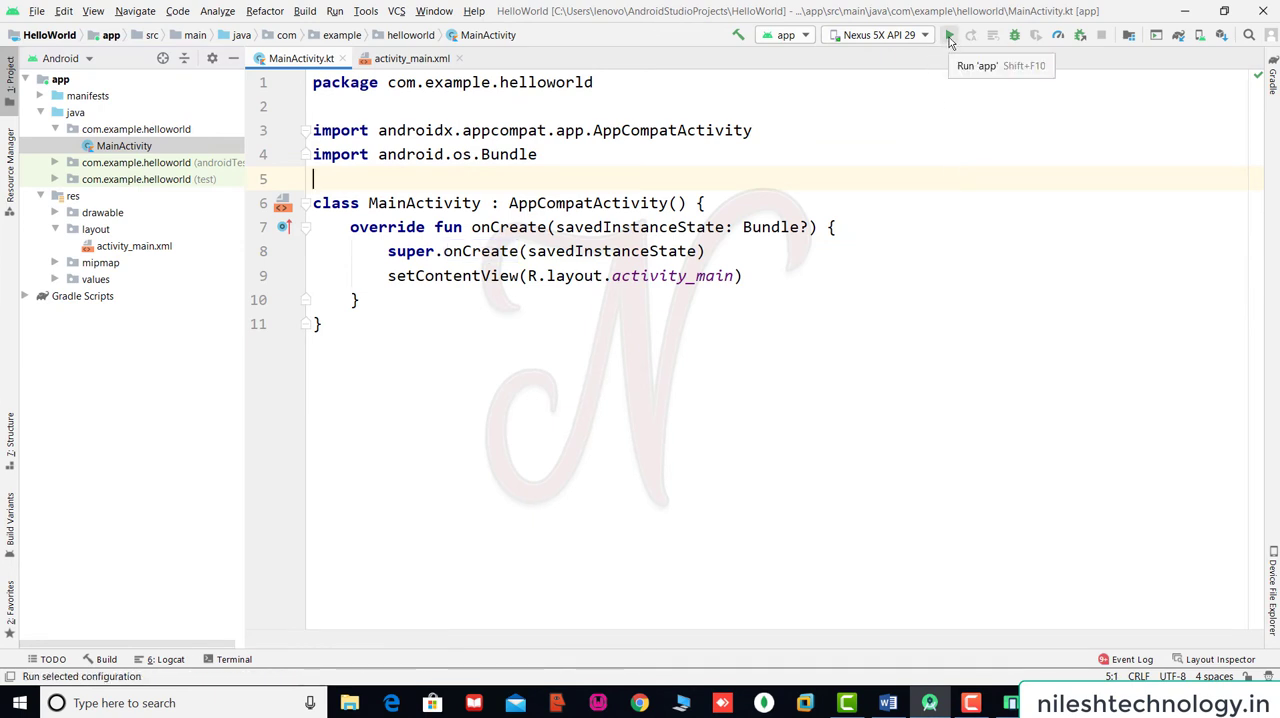
click(950, 36)
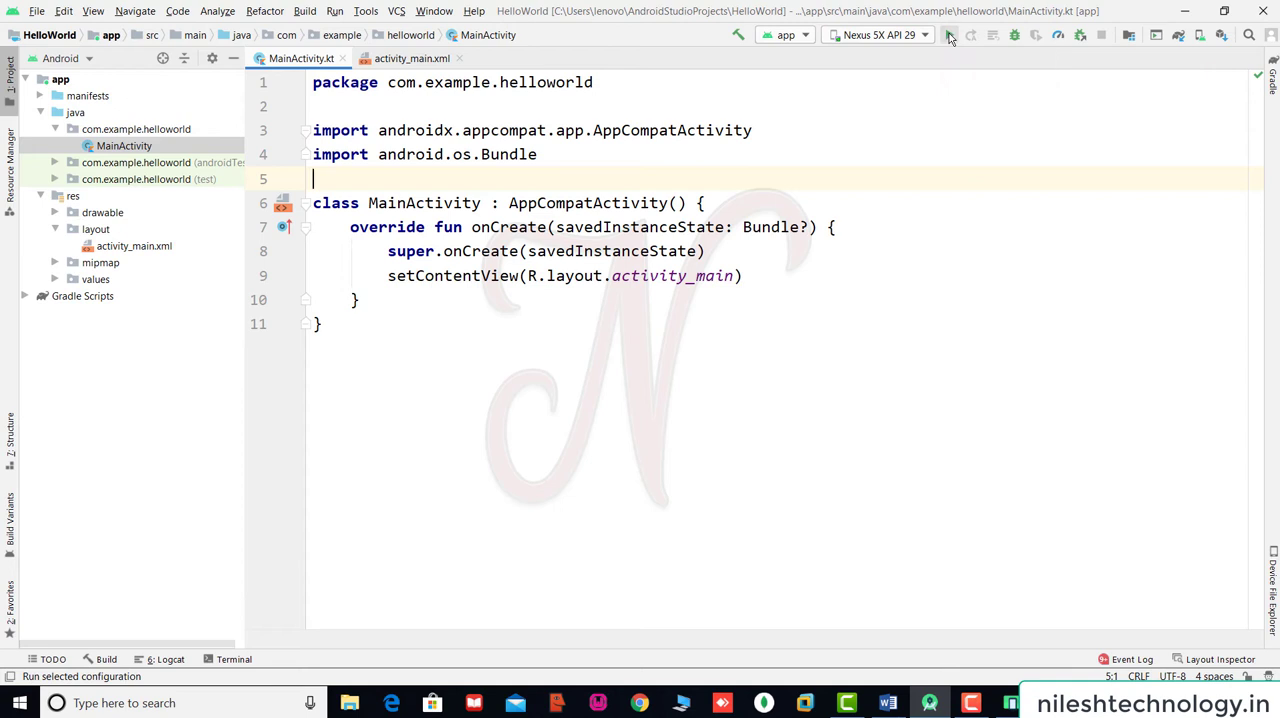
mouse_move(1012, 705)
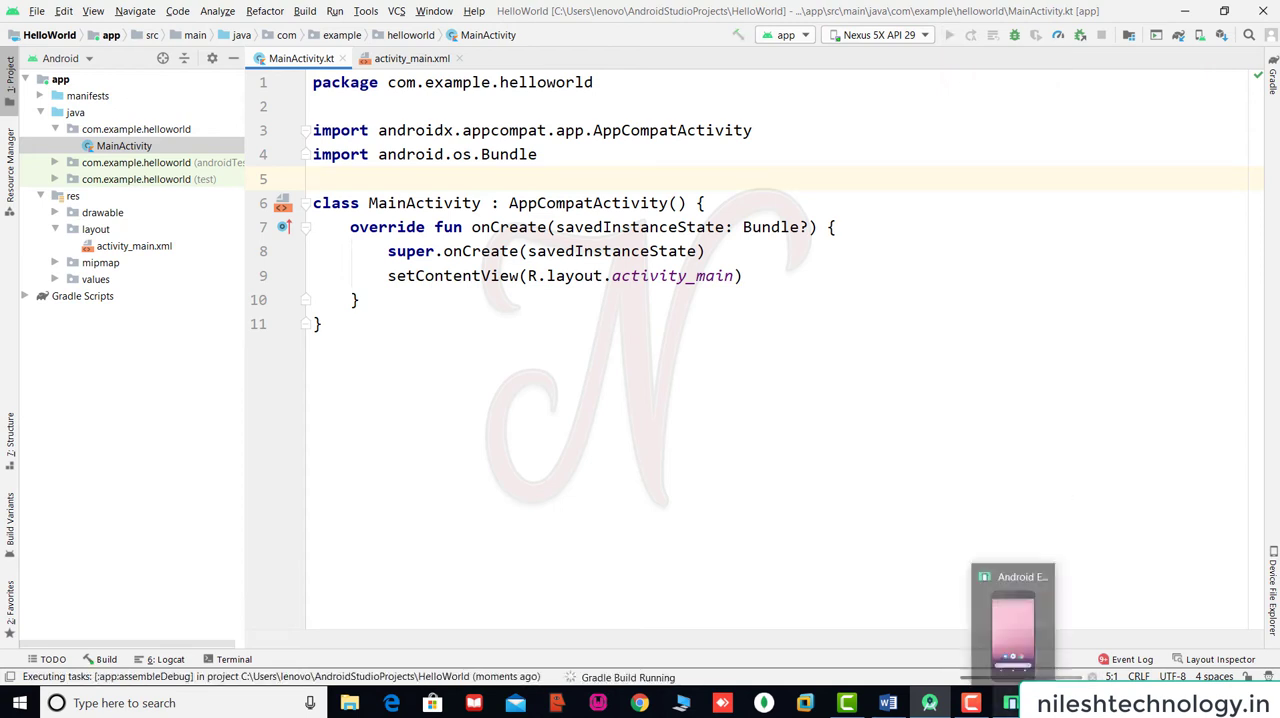
click(1012, 625)
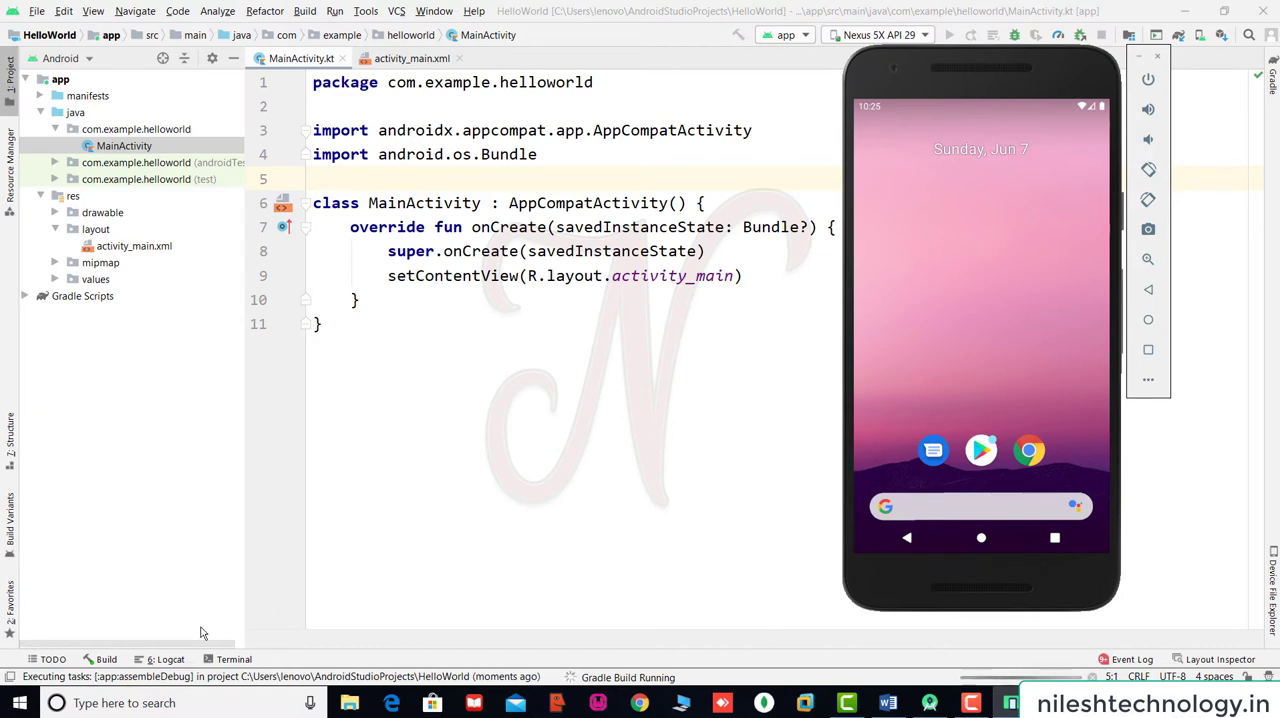
Open the Logcat output, enlarge it to follow the device log during the build, and bring the emulated phone back into view.
click(166, 659)
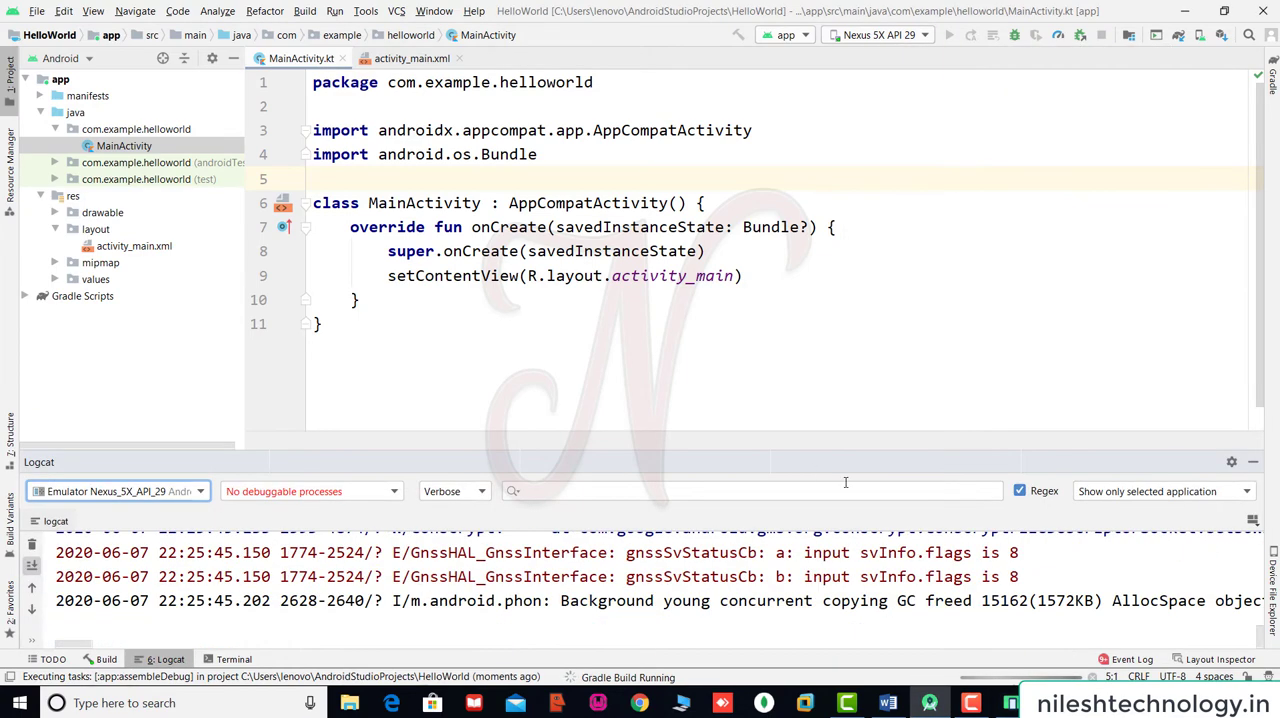
click(1011, 703)
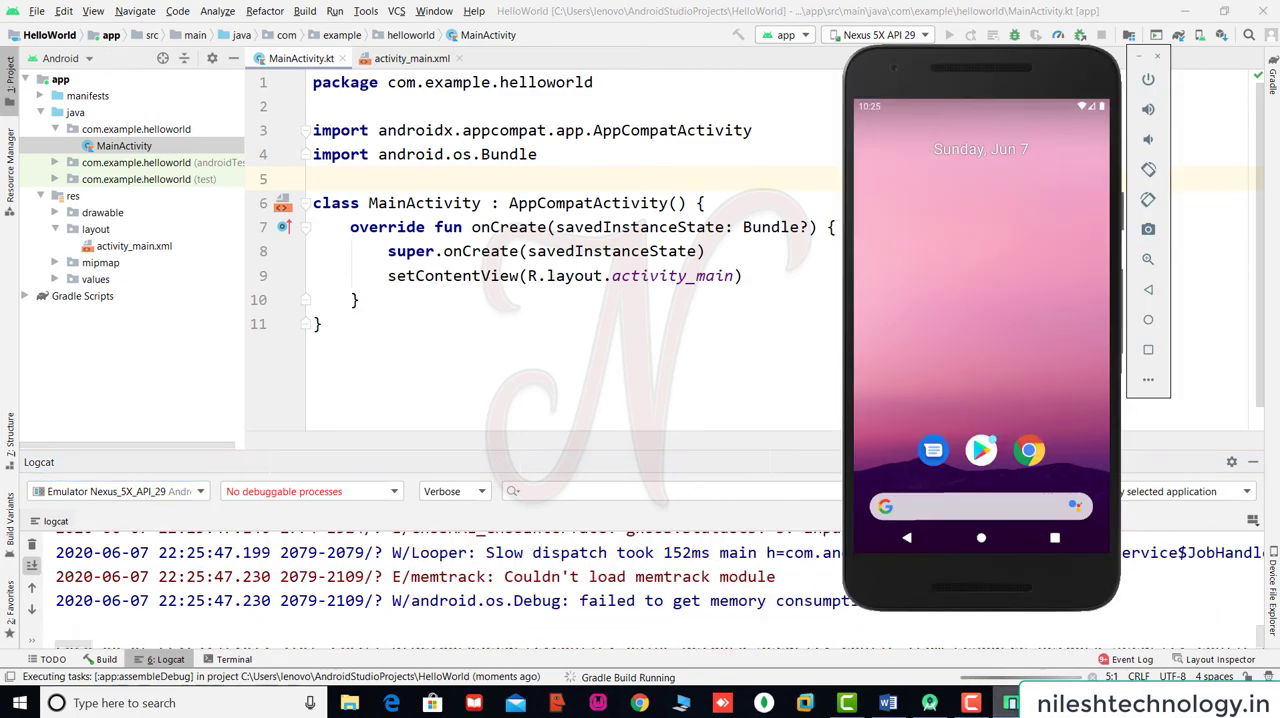
click(641, 468)
drag(641, 468, 641, 318)
mouse_move(1011, 703)
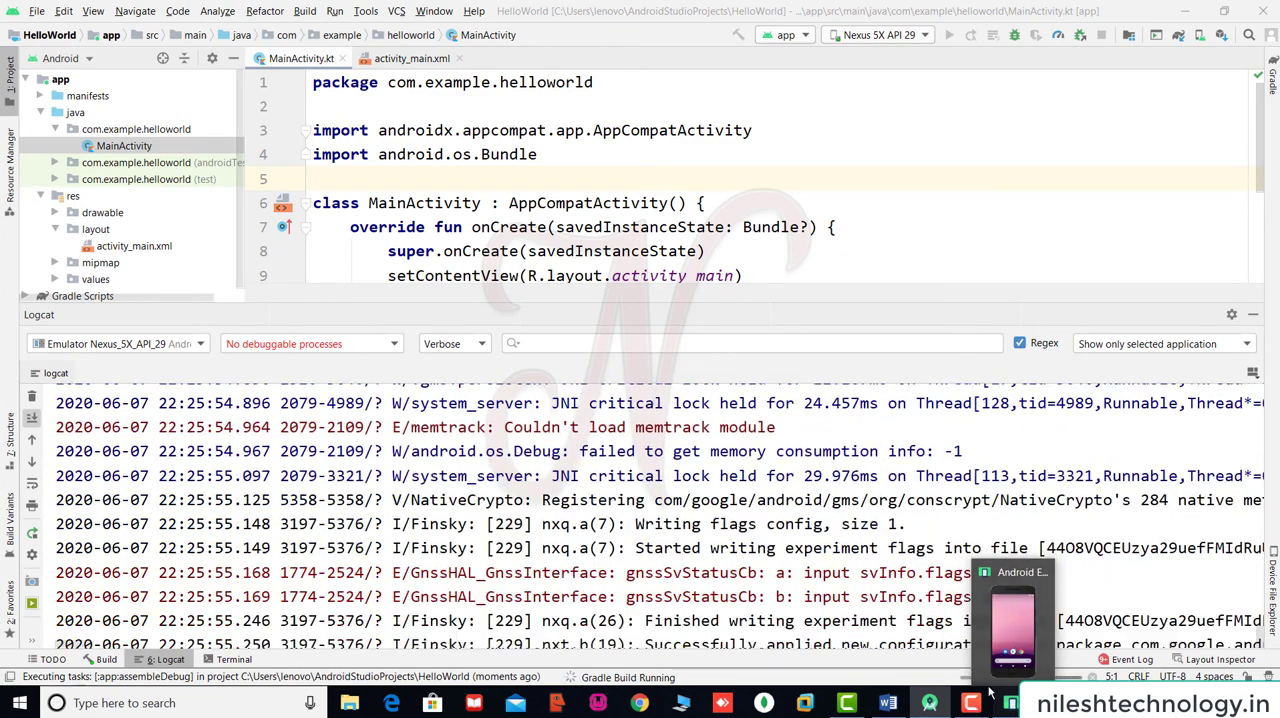
click(1012, 620)
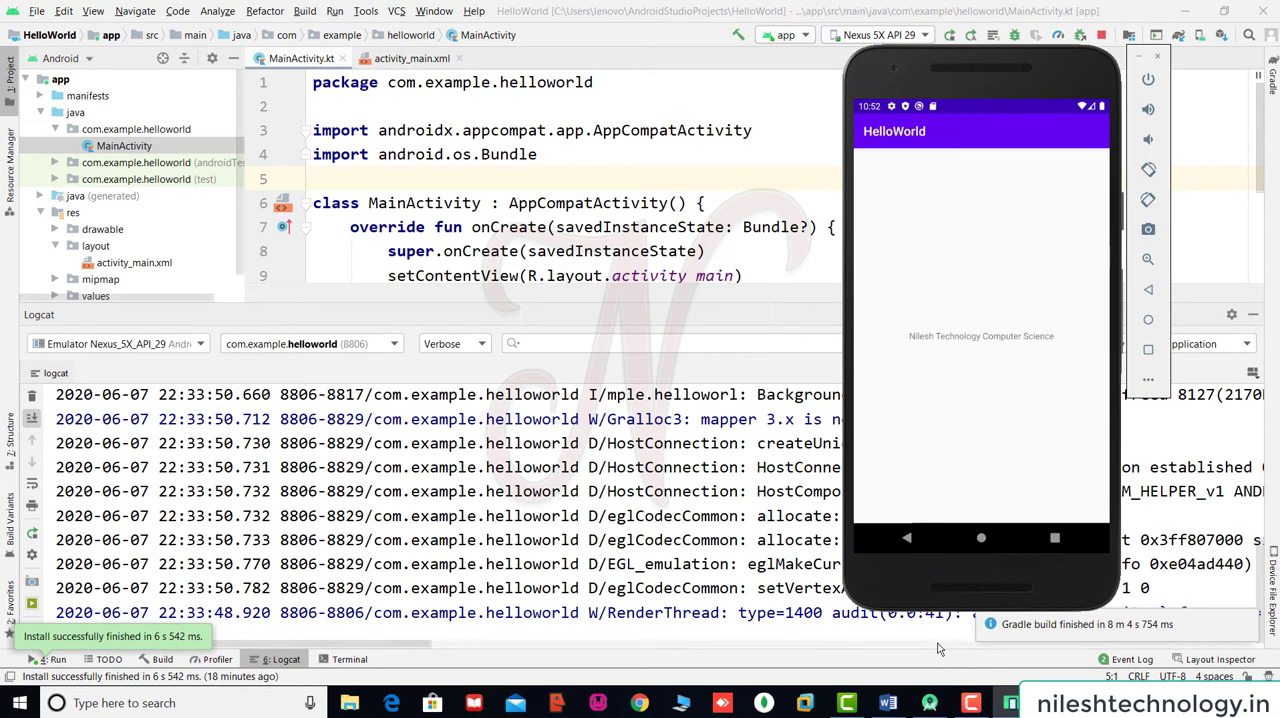
View the running HelloWorld app on the emulated phone, exit it, and reopen HelloWorld from the app drawer.
click(756, 515)
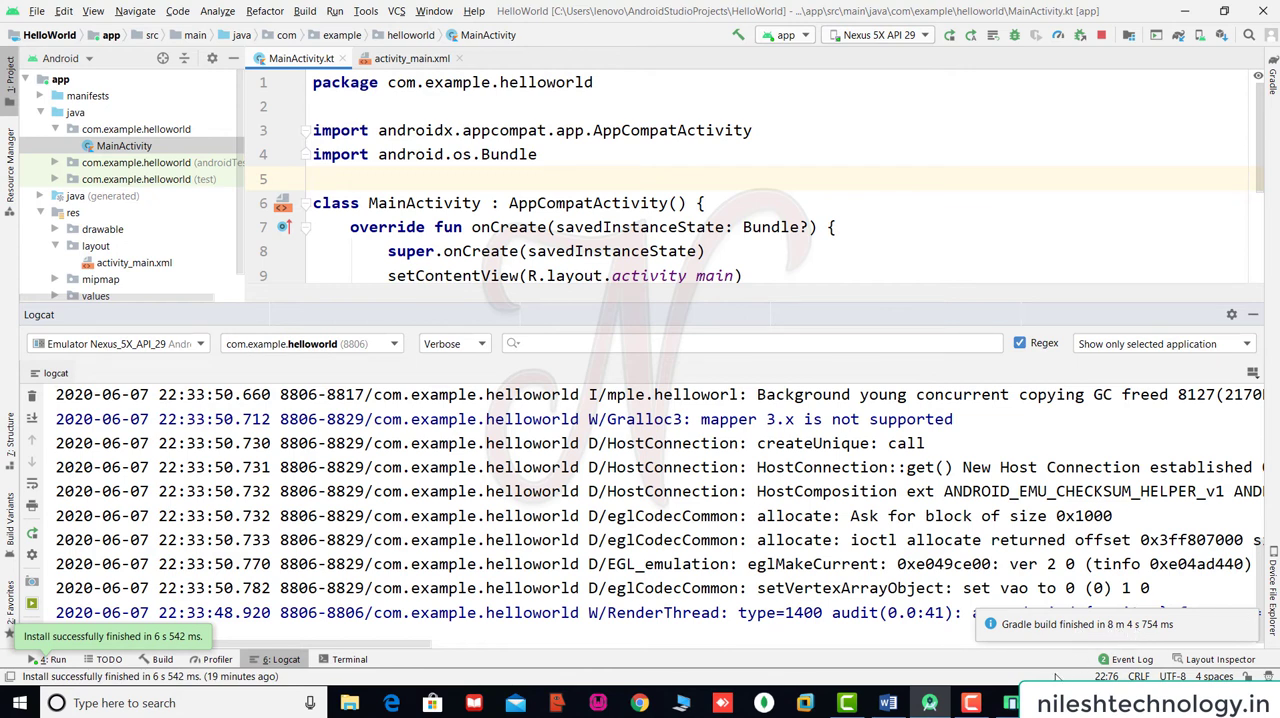
click(1011, 703)
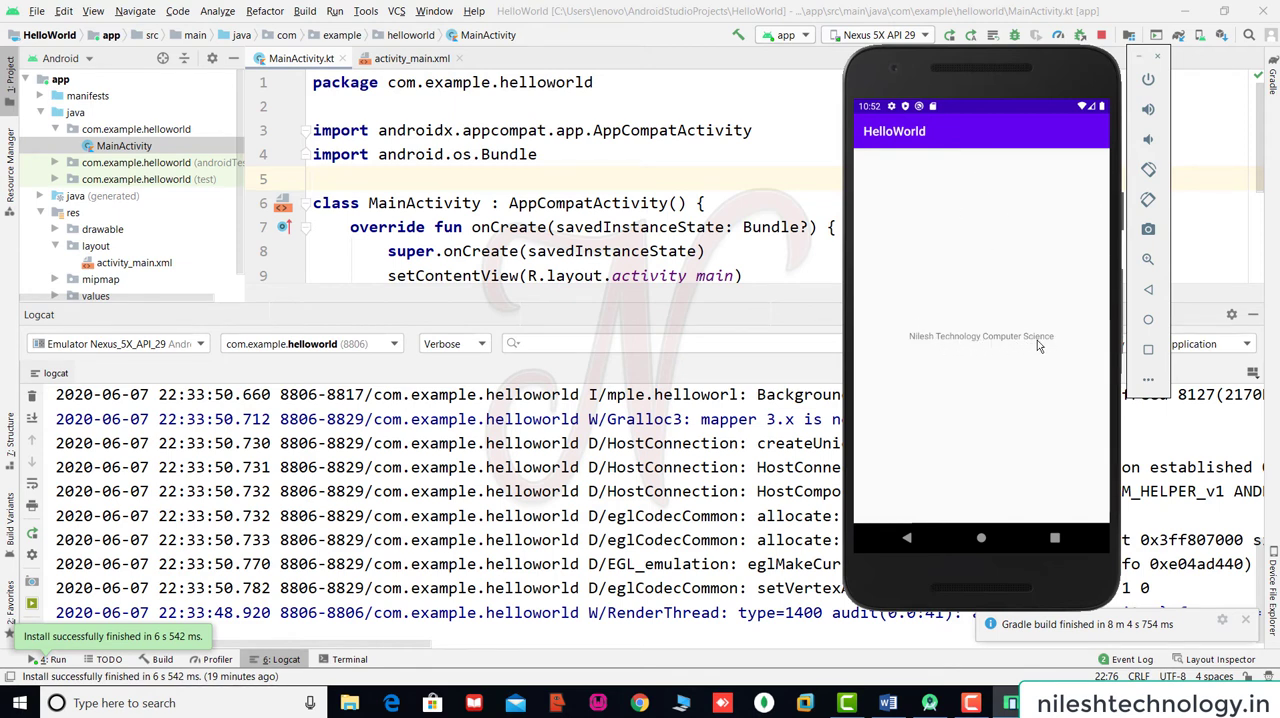
click(906, 539)
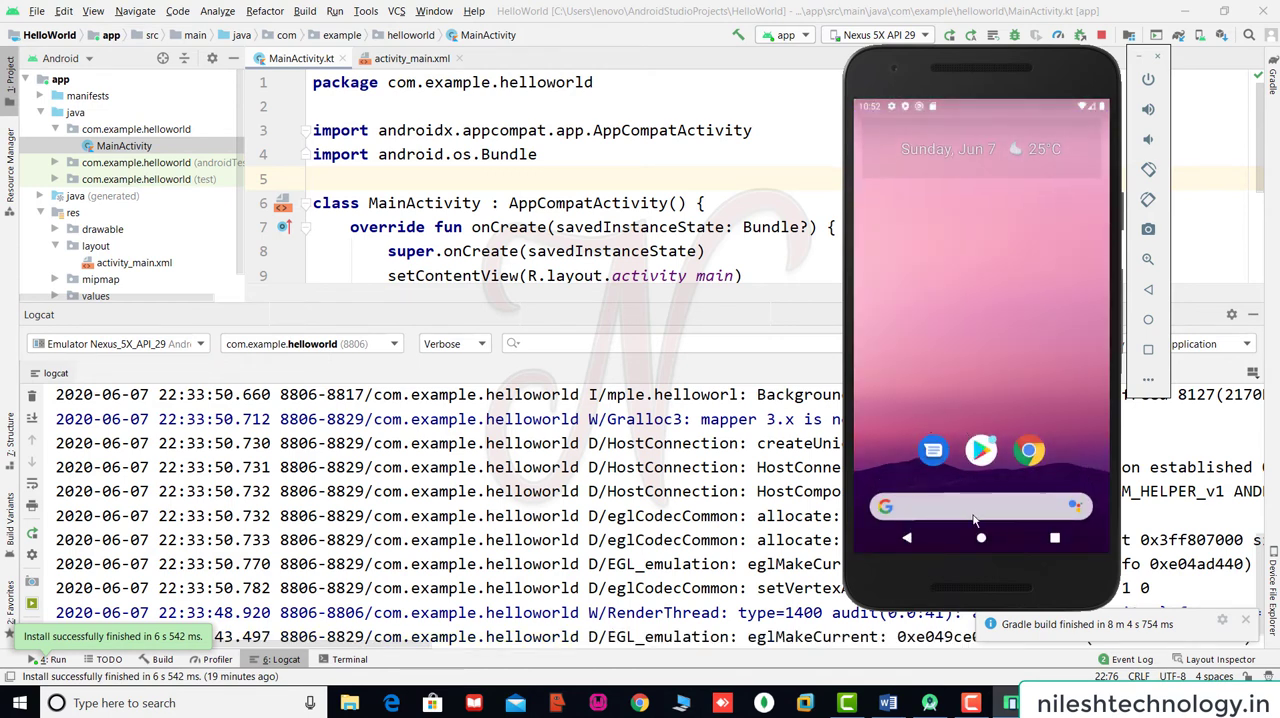
drag(982, 541, 986, 274)
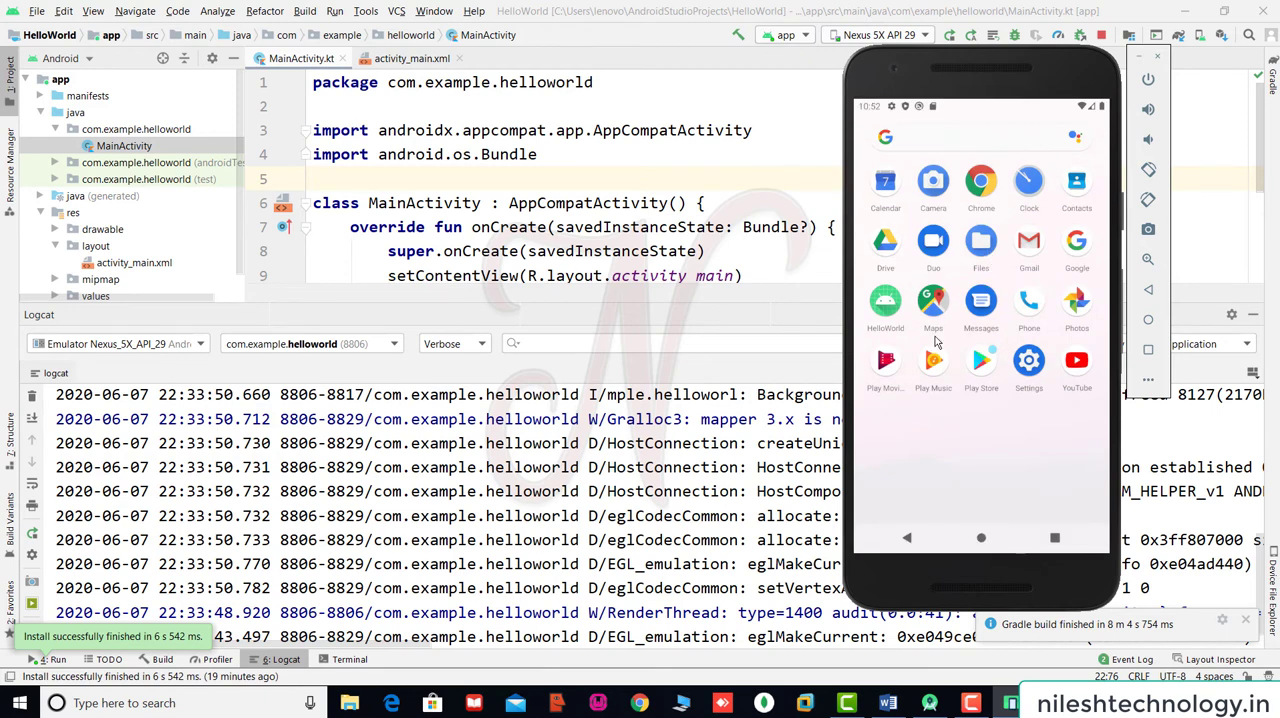
click(888, 308)
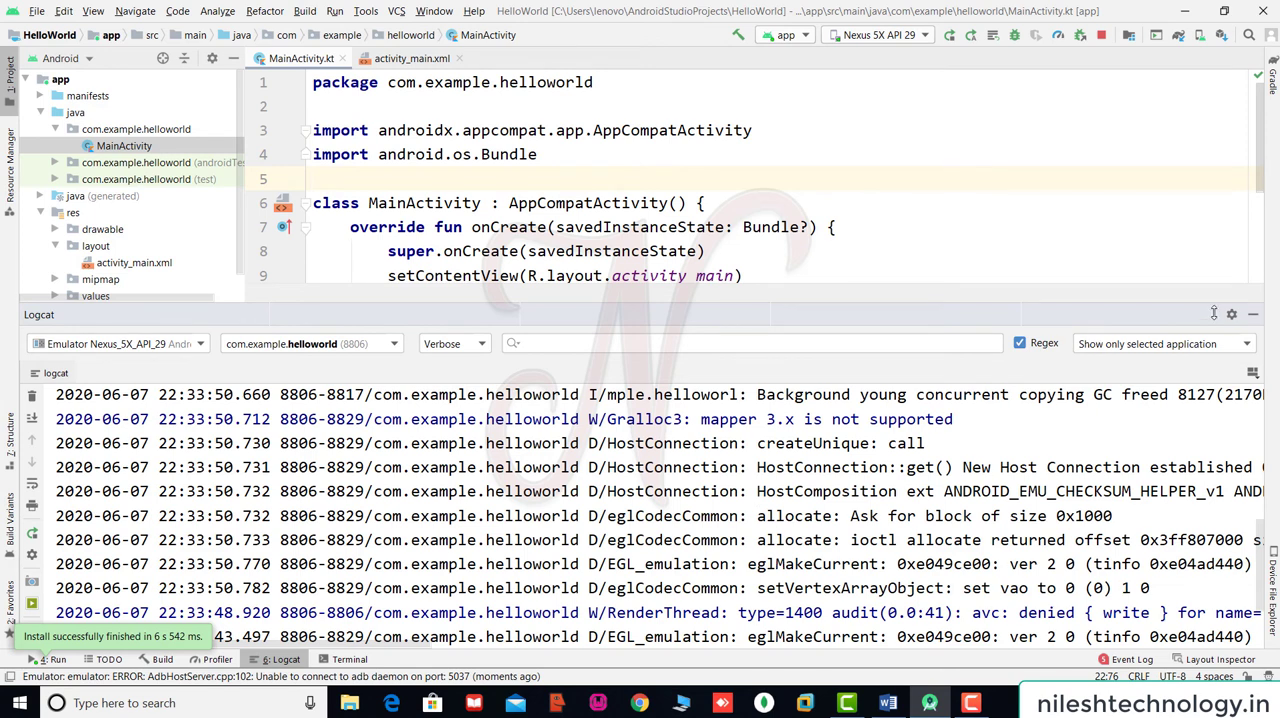
Hide the Logcat output and place the cursor at the end of the onCreate function in MainActivity.kt.
click(1255, 318)
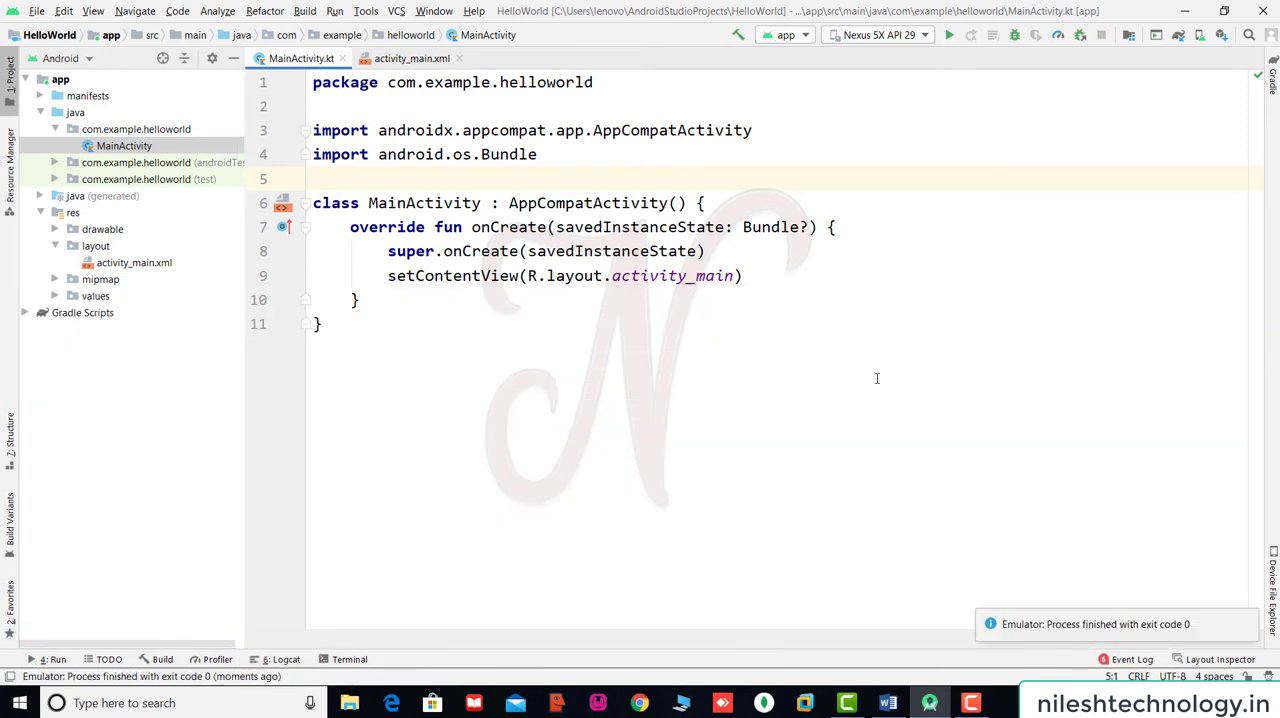
click(672, 277)
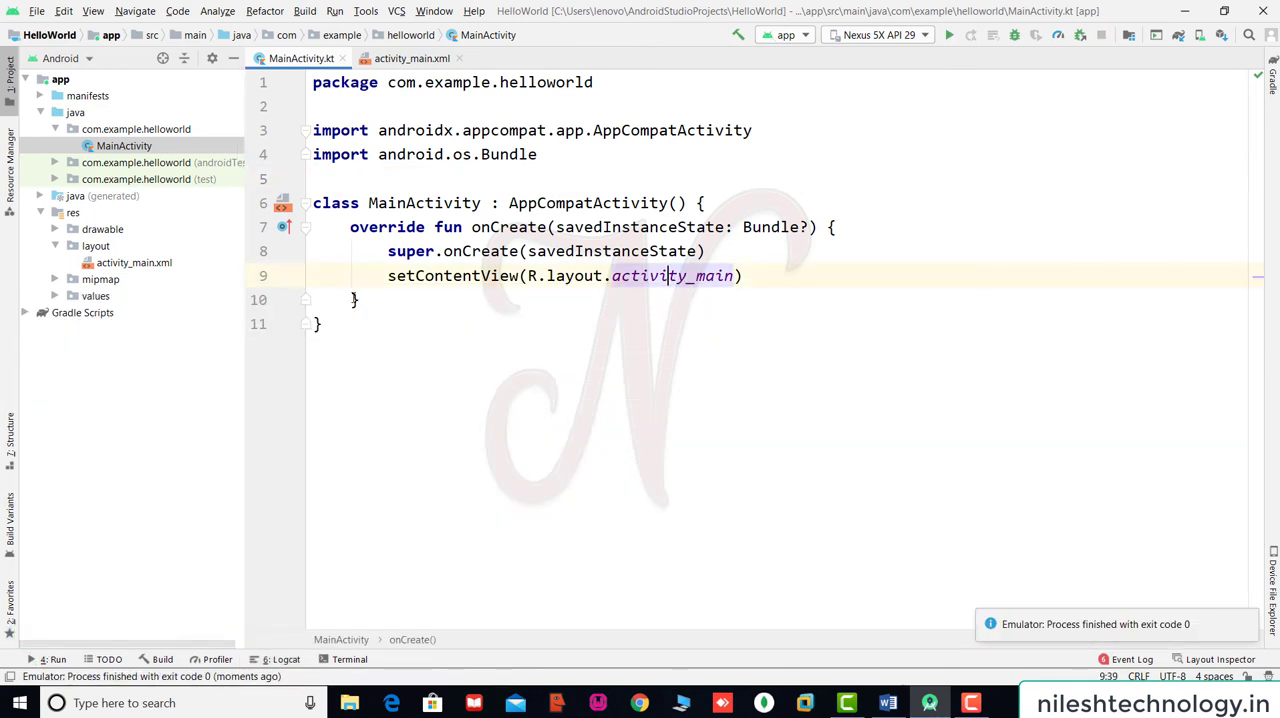
click(398, 308)
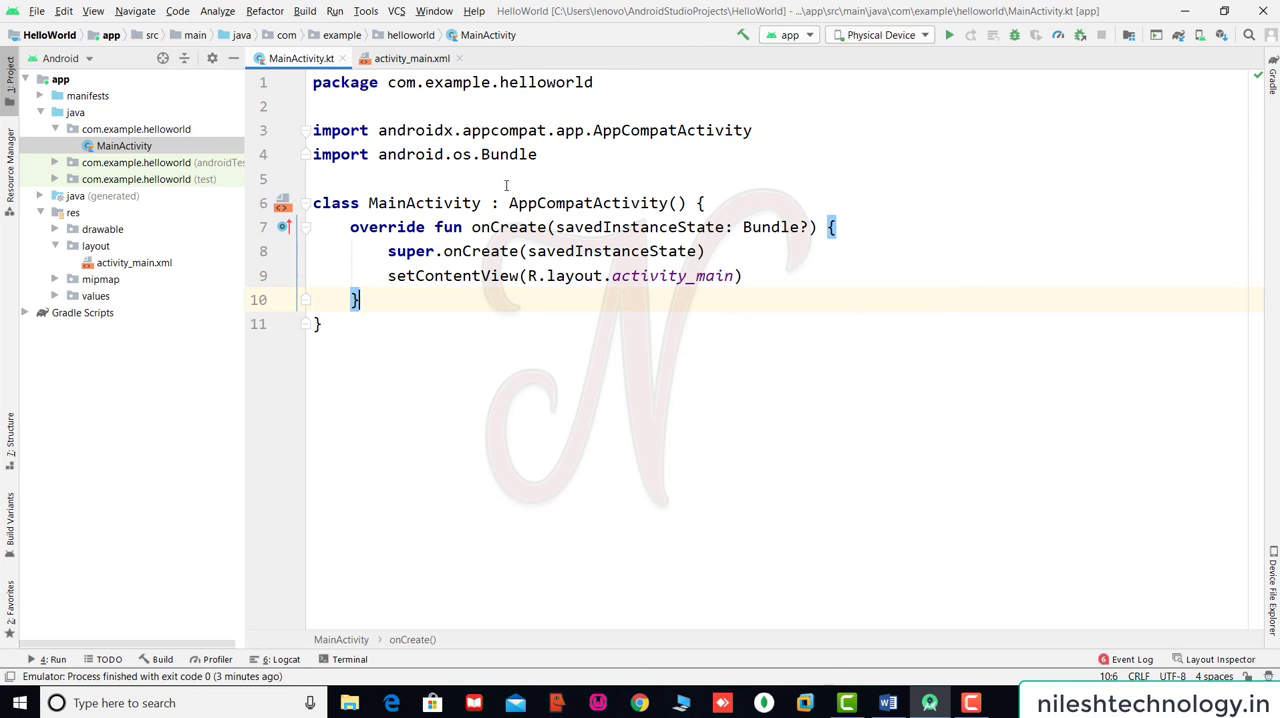
Select Nexus 5X API 29 as the target device, run the app on it, and power off the emulated phone.
click(774, 352)
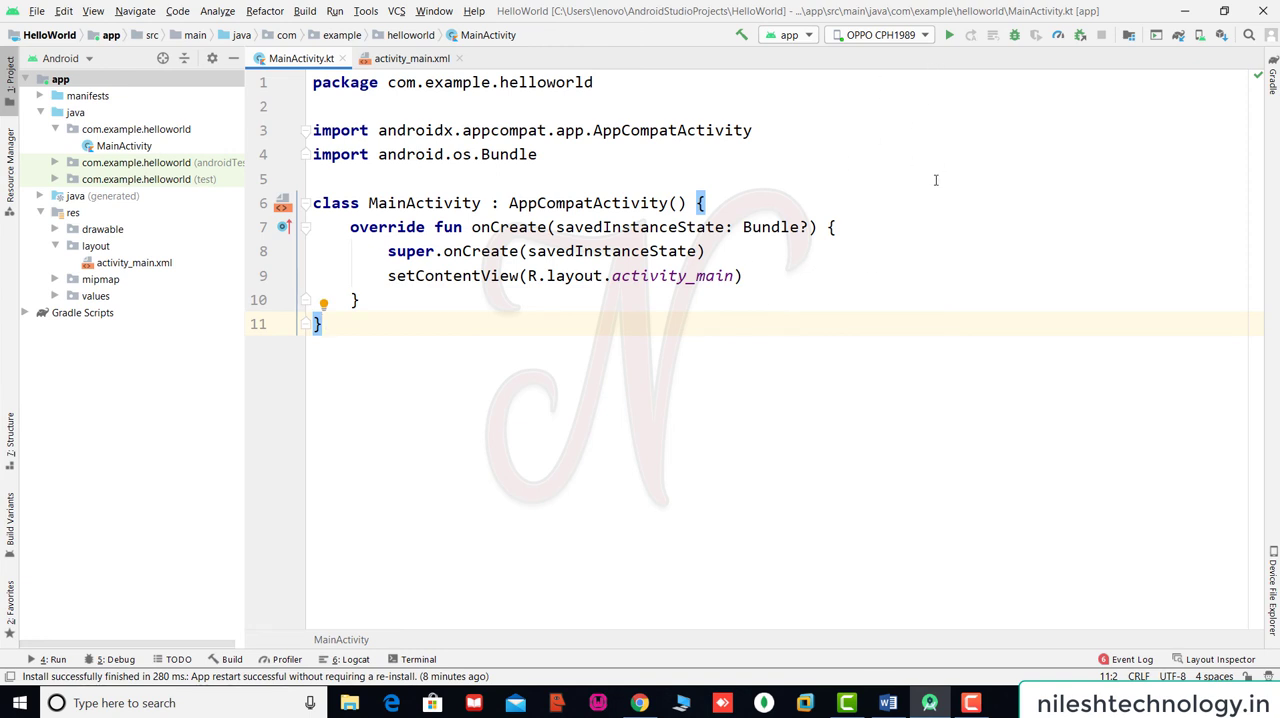
click(812, 186)
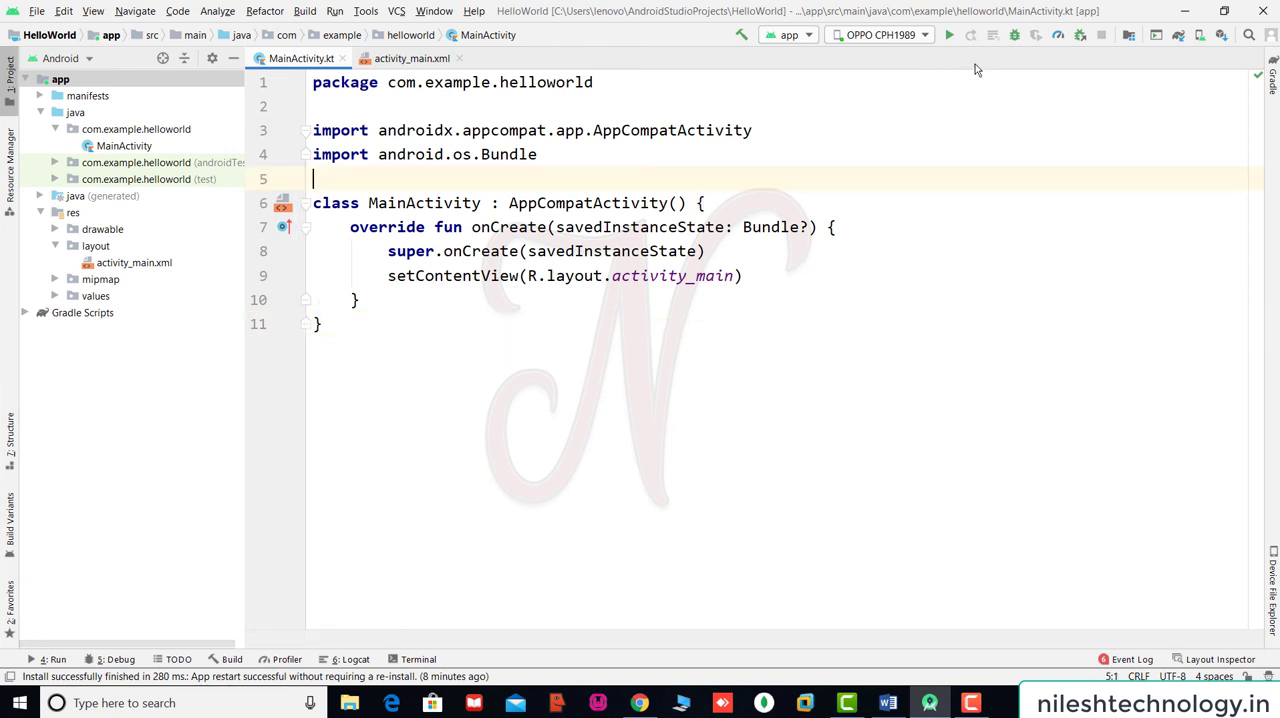
click(928, 37)
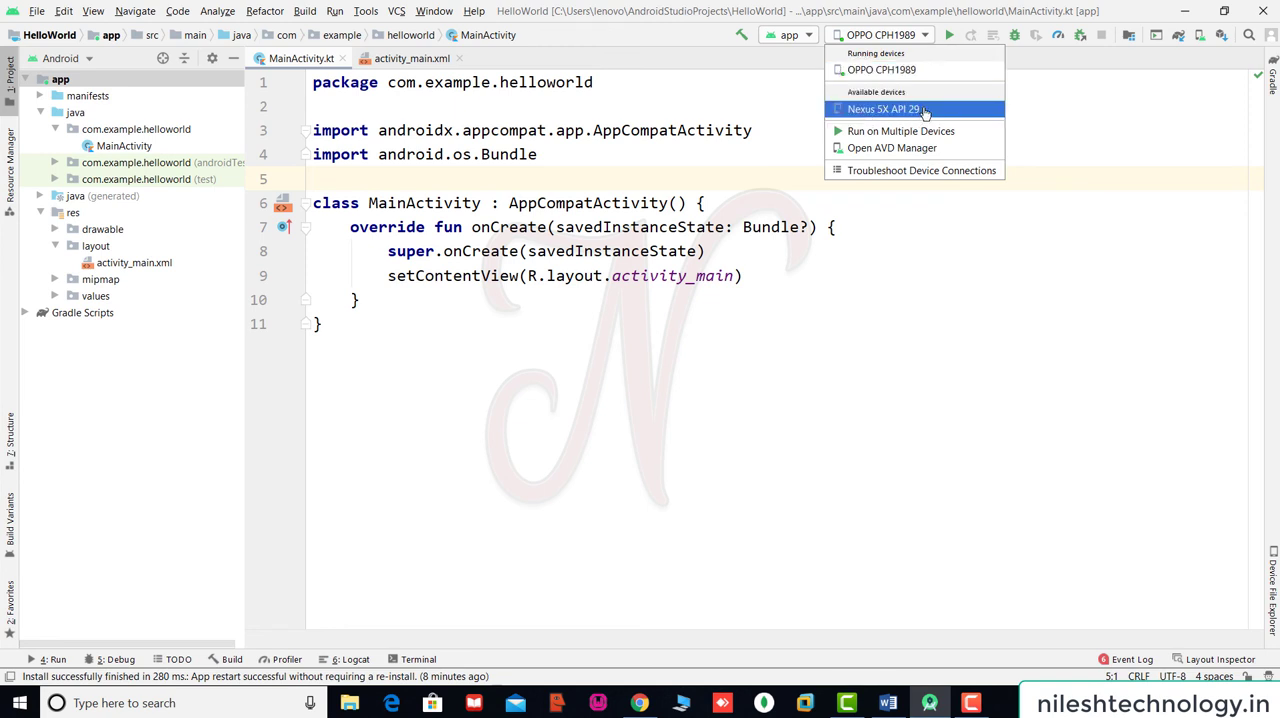
click(883, 108)
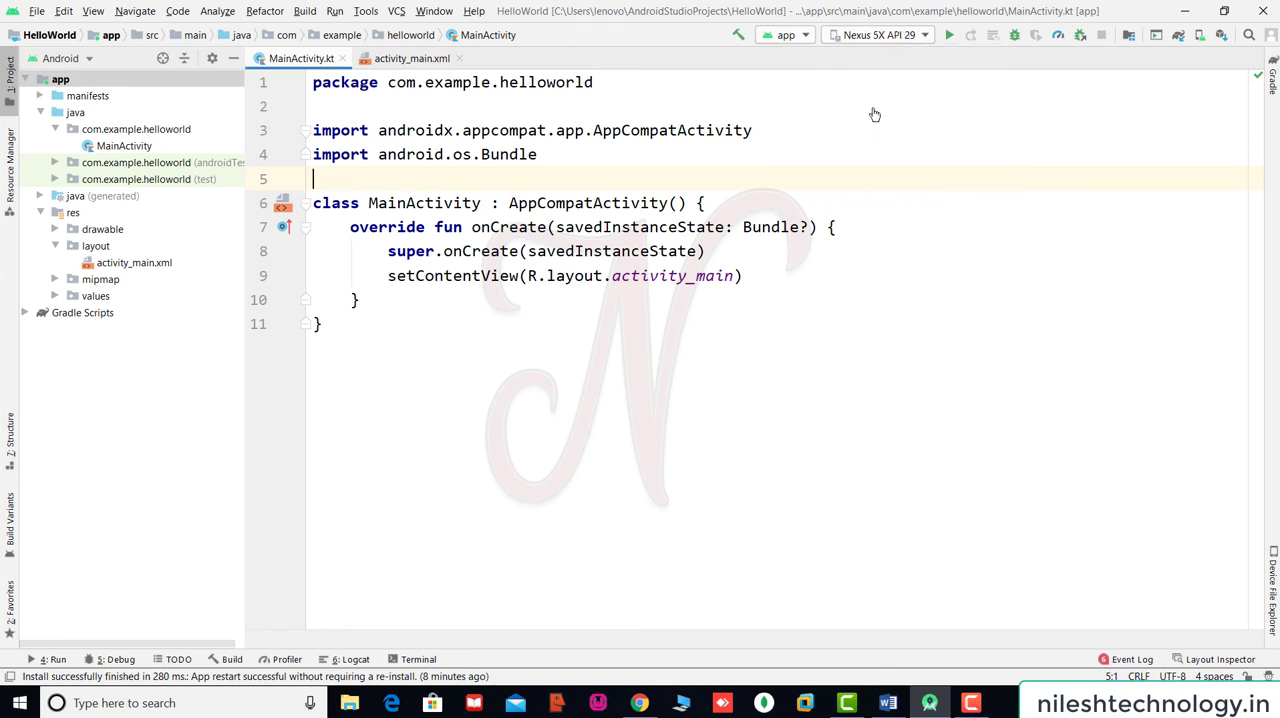
click(949, 35)
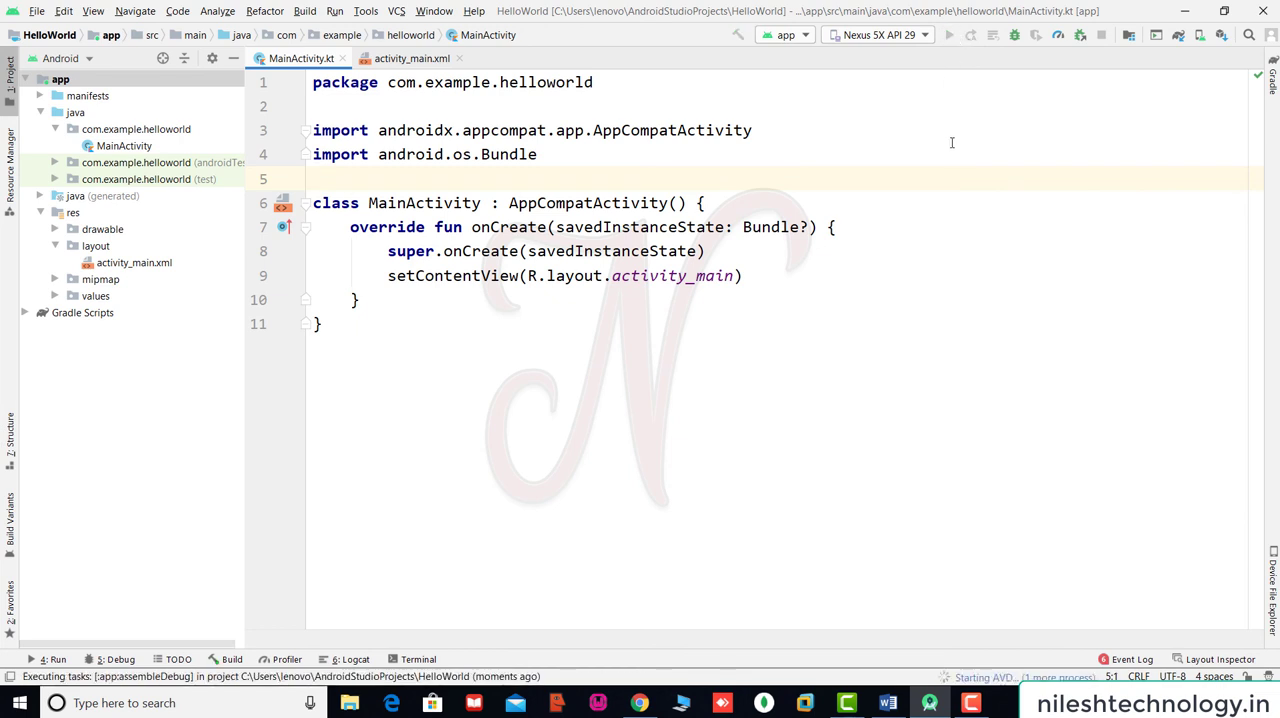
click(778, 320)
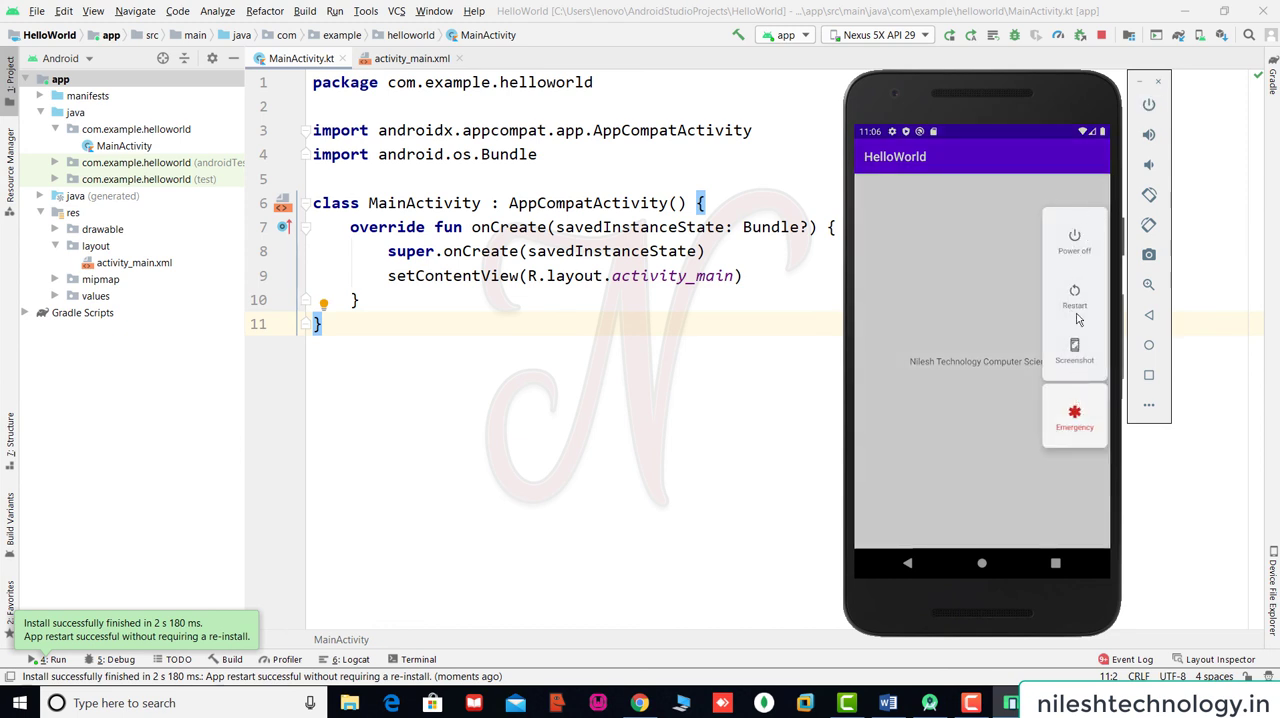
click(1074, 243)
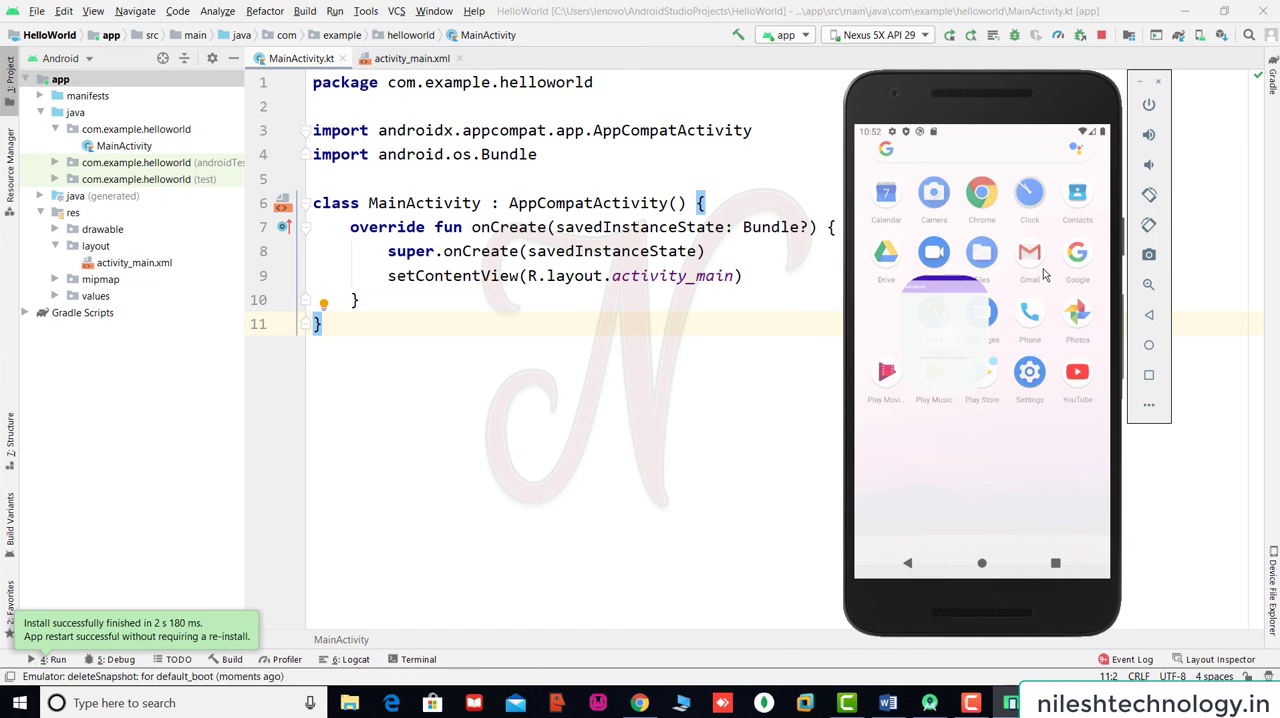
Select the OPPO CPH1989 phone as the target device and run the app on it.
click(925, 40)
click(888, 56)
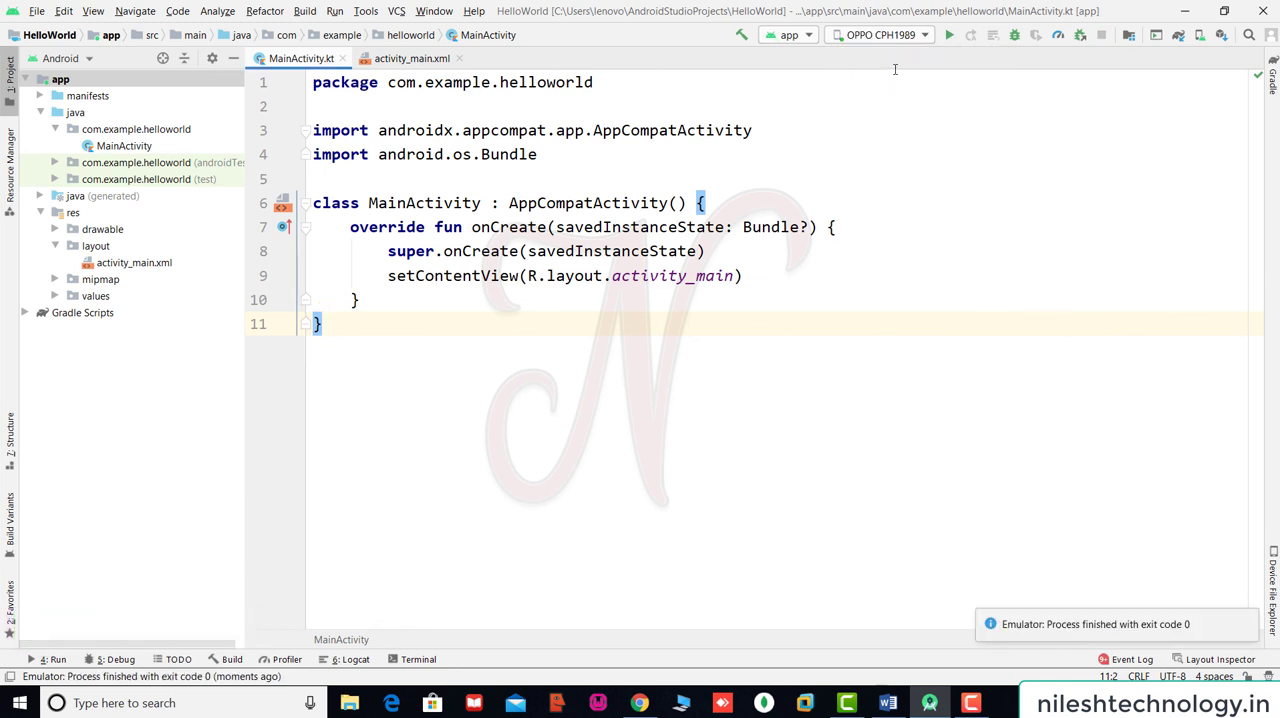
click(950, 37)
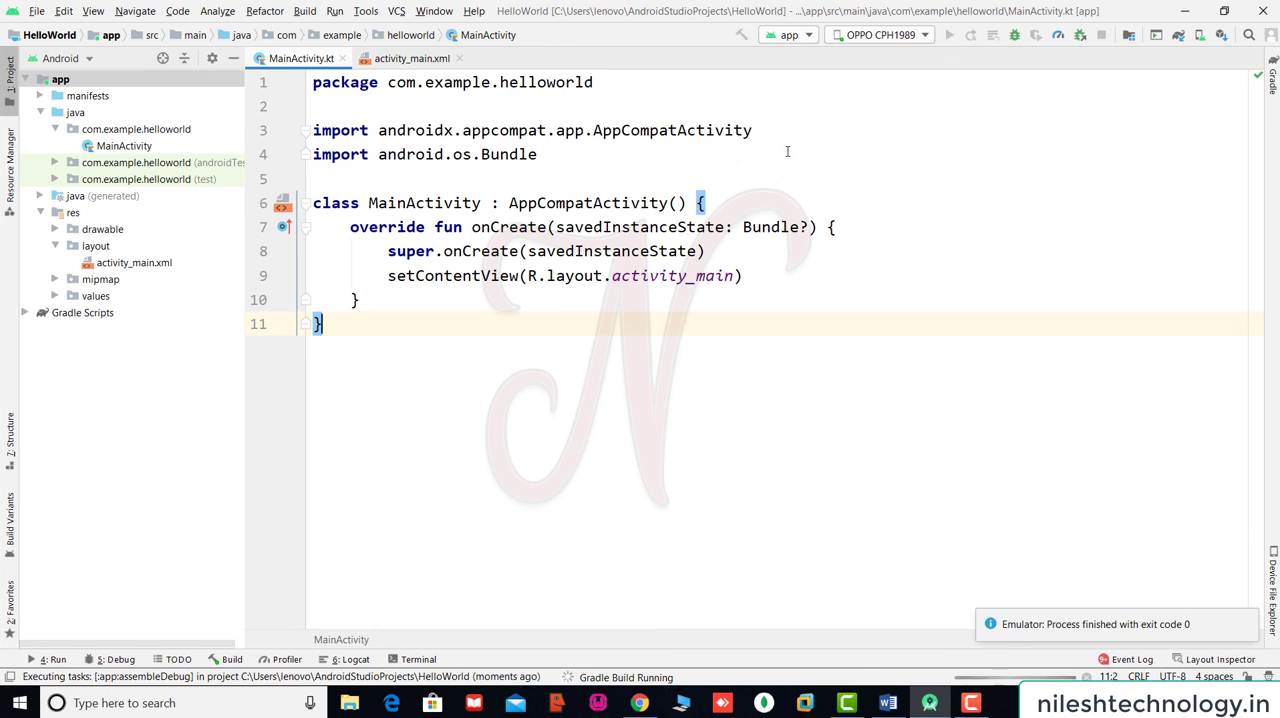